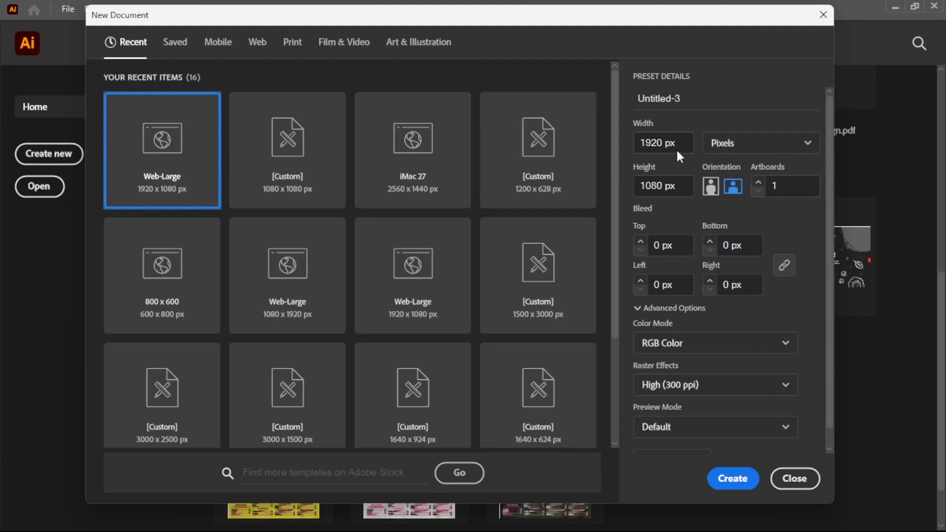
Create a new 1920 x 1080 px document with one artboard, RGB Color mode and High (300 ppi) raster effects
key(Tab)
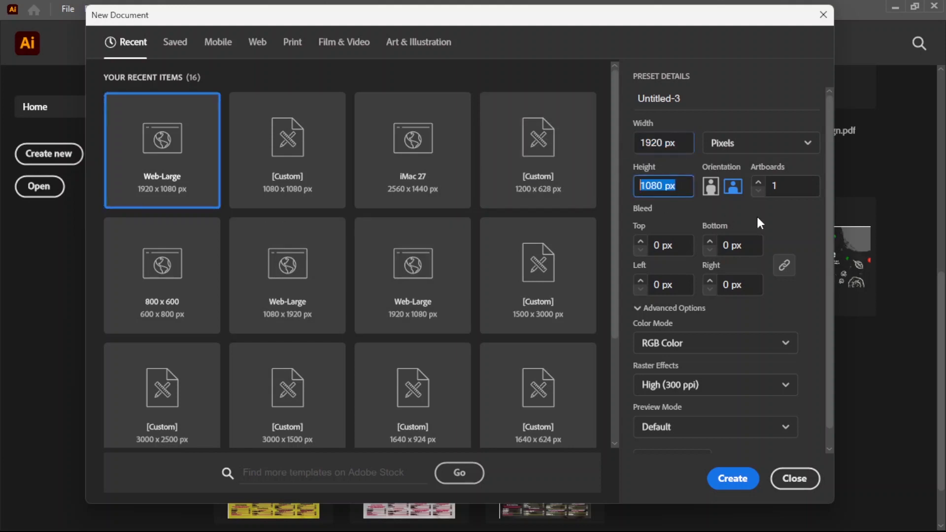
click(707, 392)
click(695, 412)
click(733, 479)
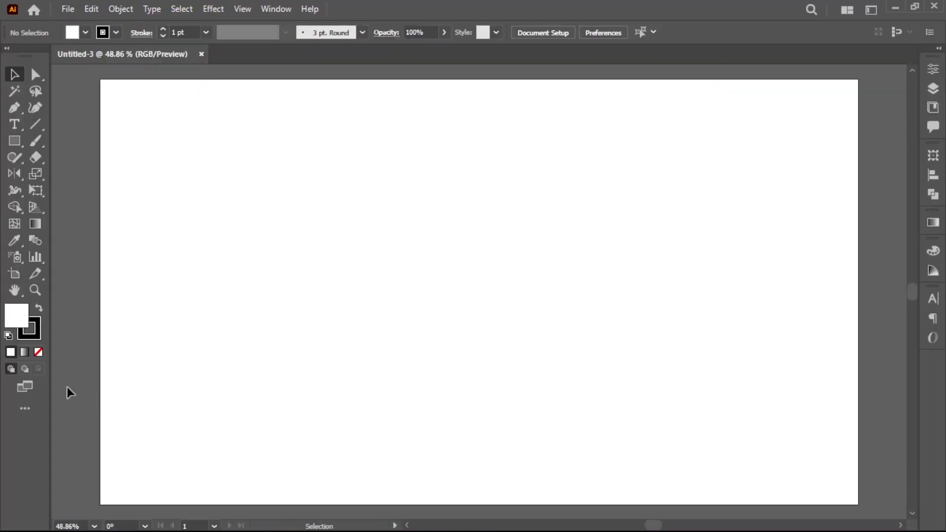
Draw a large hexagon near the artboard's centre with a black fill and no stroke
click(37, 352)
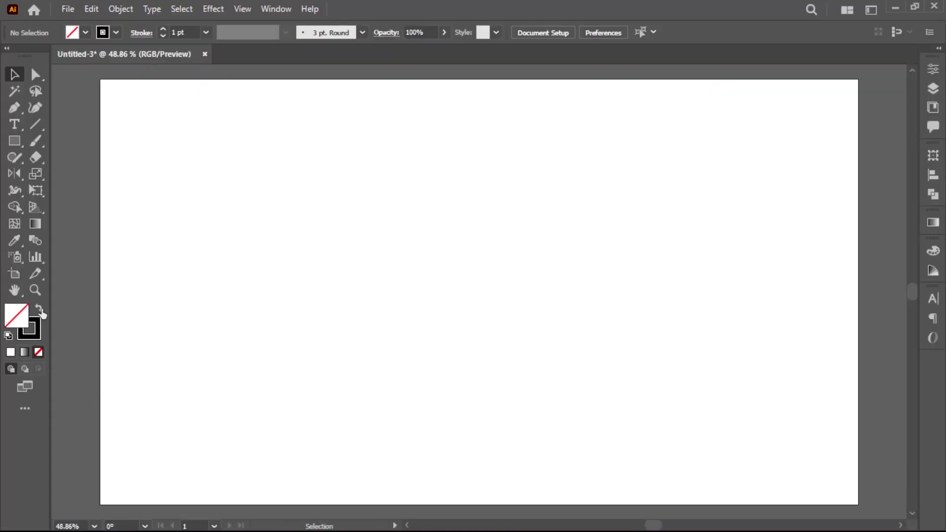
click(39, 310)
drag(23, 147, 68, 190)
drag(526, 304, 632, 407)
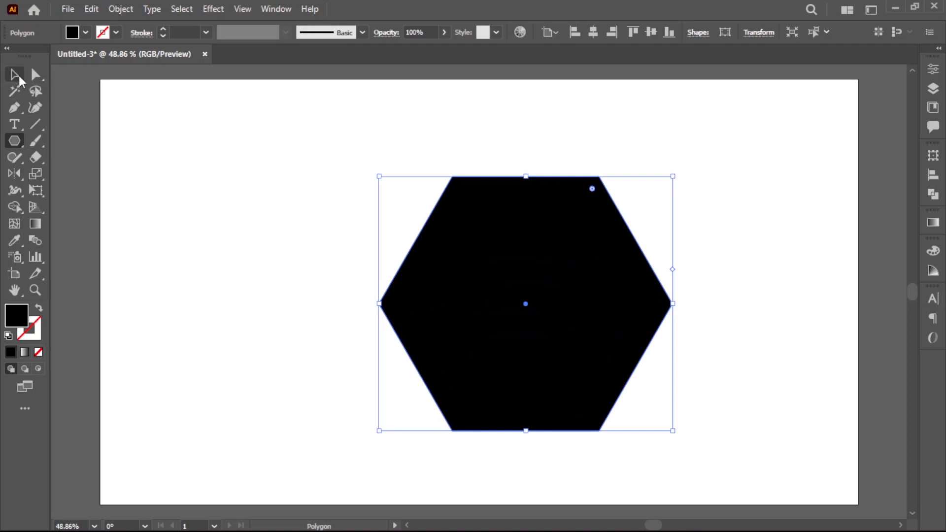
Rotate the hexagon 90° so a corner points up and centre it horizontally and vertically on the artboard
click(15, 75)
drag(678, 176, 646, 388)
click(592, 32)
click(651, 32)
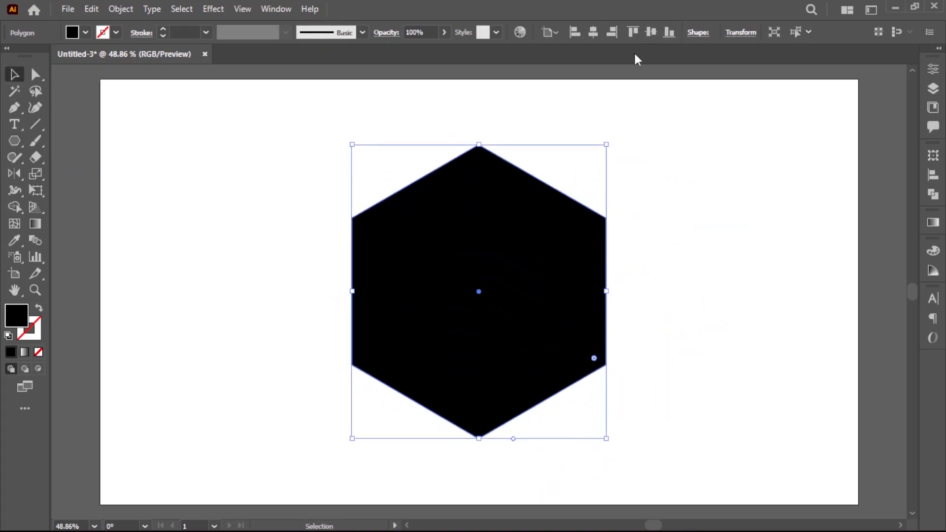
Offset the hexagon's path by -50 px with Miter joins and a miter limit of 4
click(121, 9)
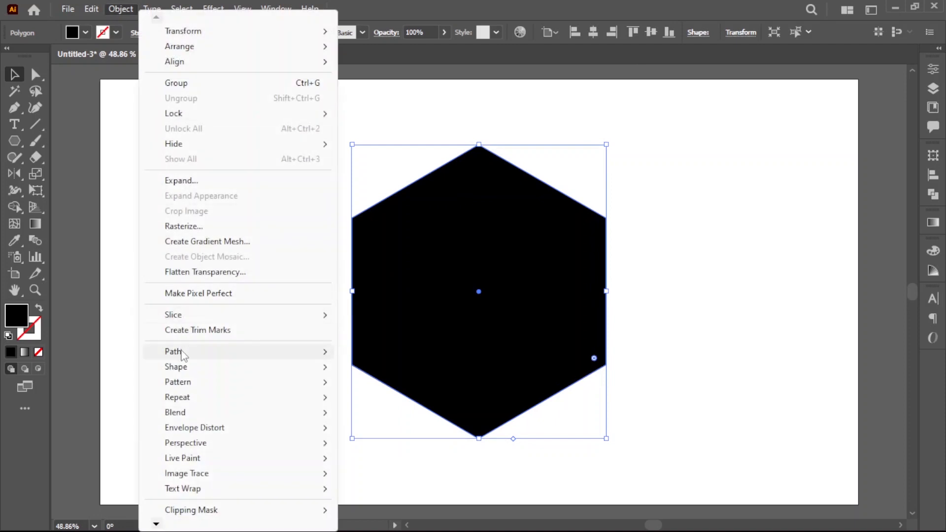
mouse_move(173, 351)
click(383, 225)
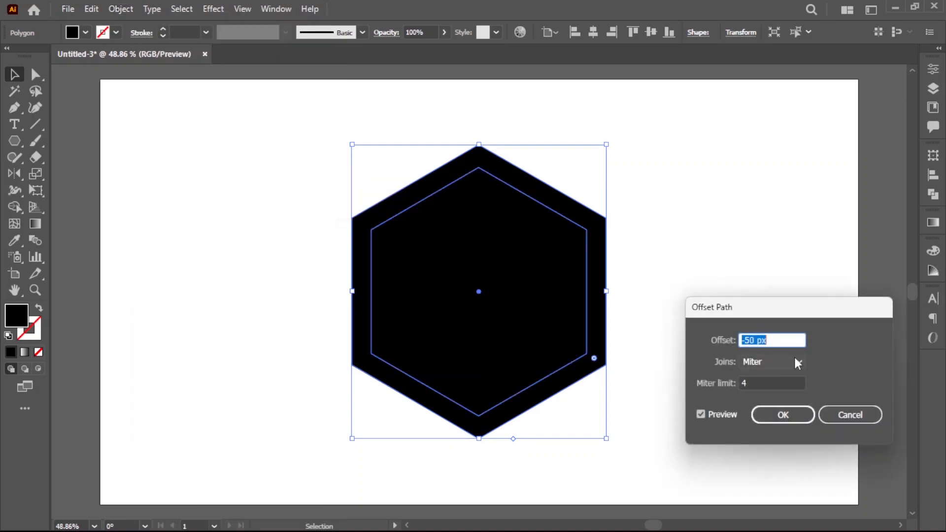
click(726, 412)
click(726, 412)
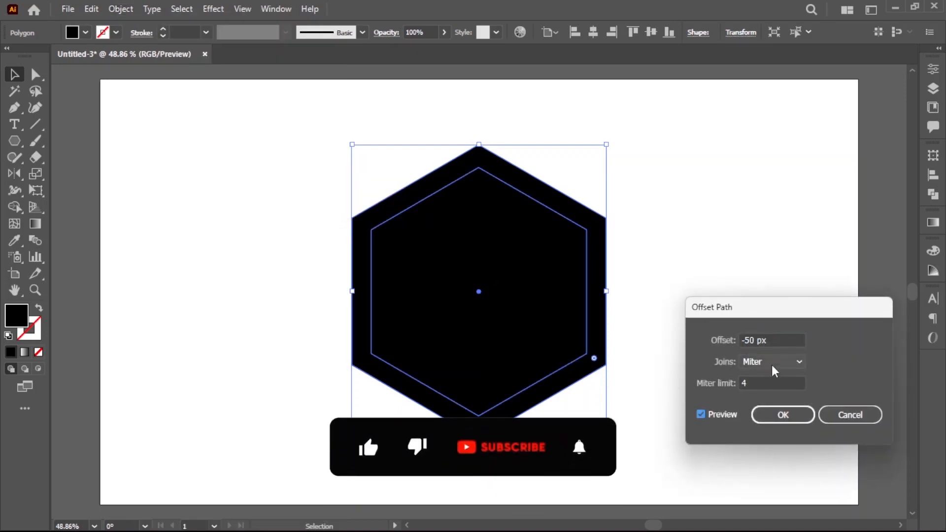
click(783, 415)
Subtract the inner hexagon from the outer one with Minus Front to leave a hexagonal frame
click(710, 374)
drag(710, 375, 467, 294)
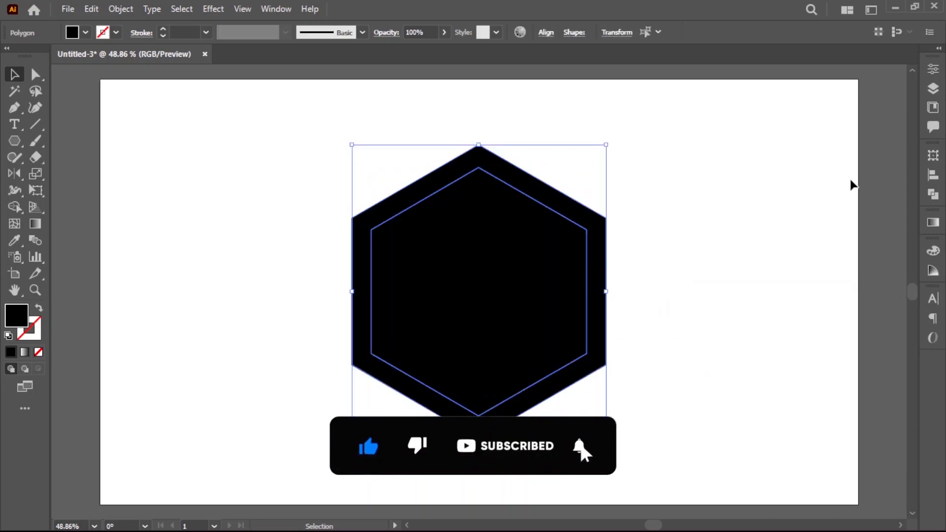
click(933, 193)
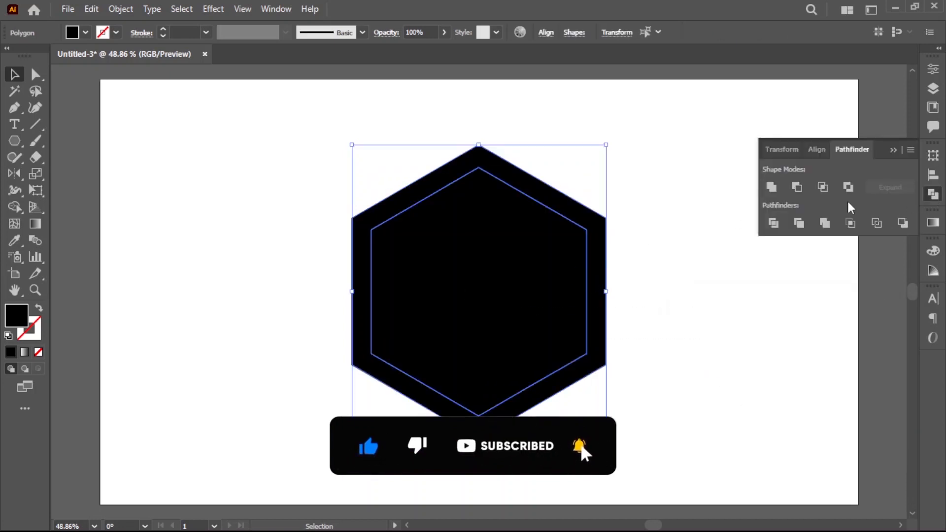
click(798, 186)
click(650, 266)
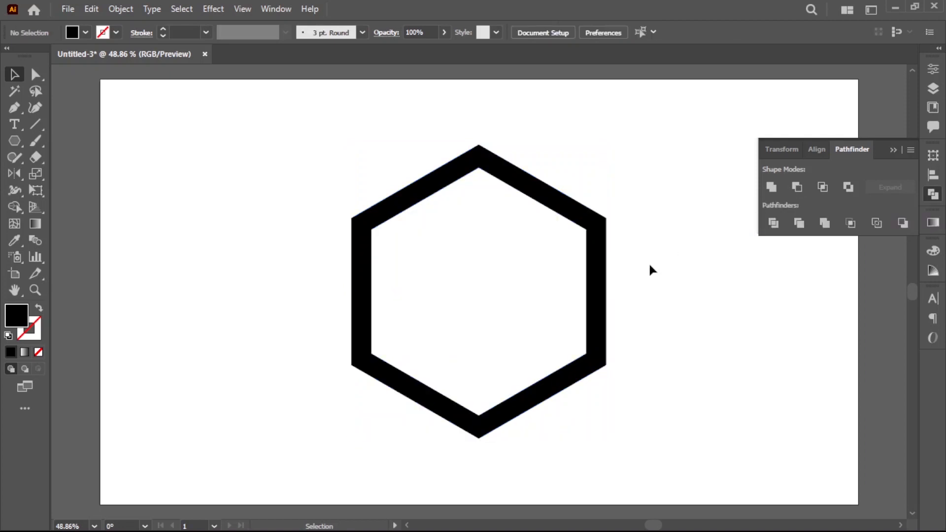
click(893, 151)
Create a black rectangle 50 px wide and 1000 px high
drag(14, 141, 49, 137)
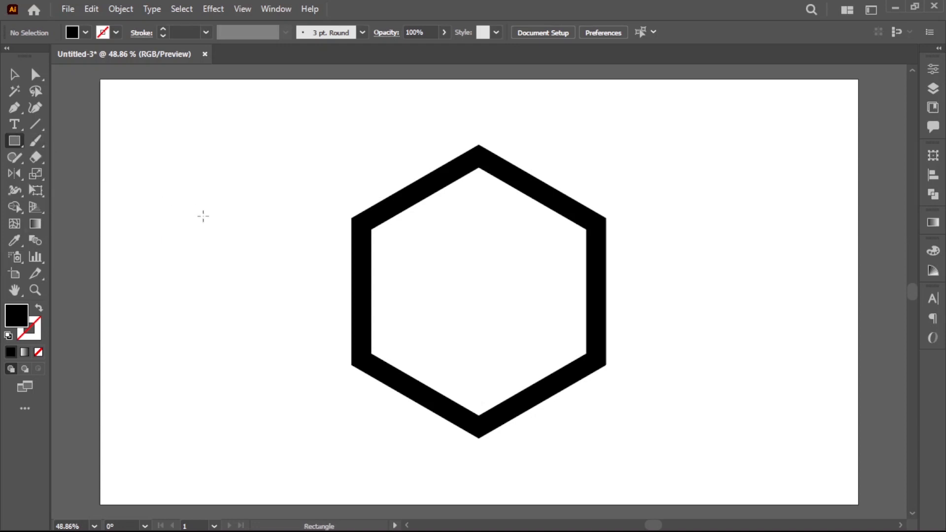
click(392, 266)
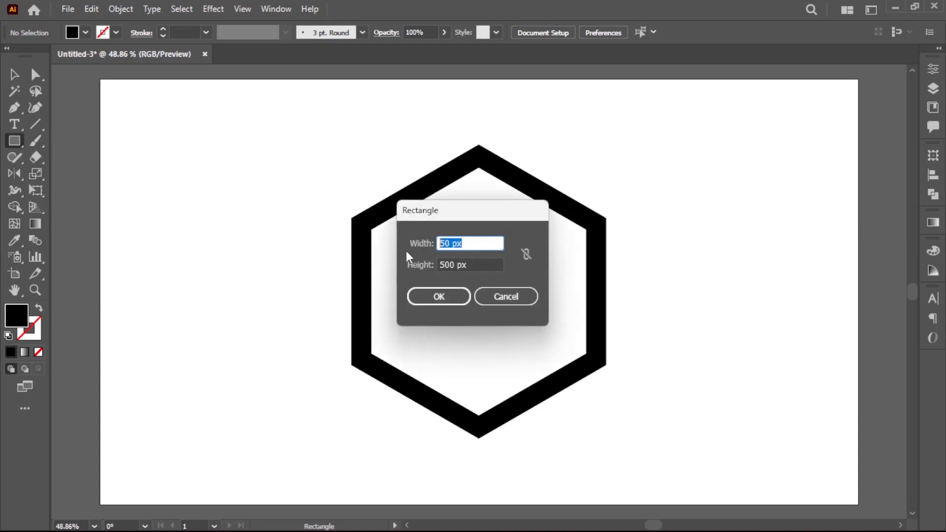
key(Tab)
text(1000)
click(439, 296)
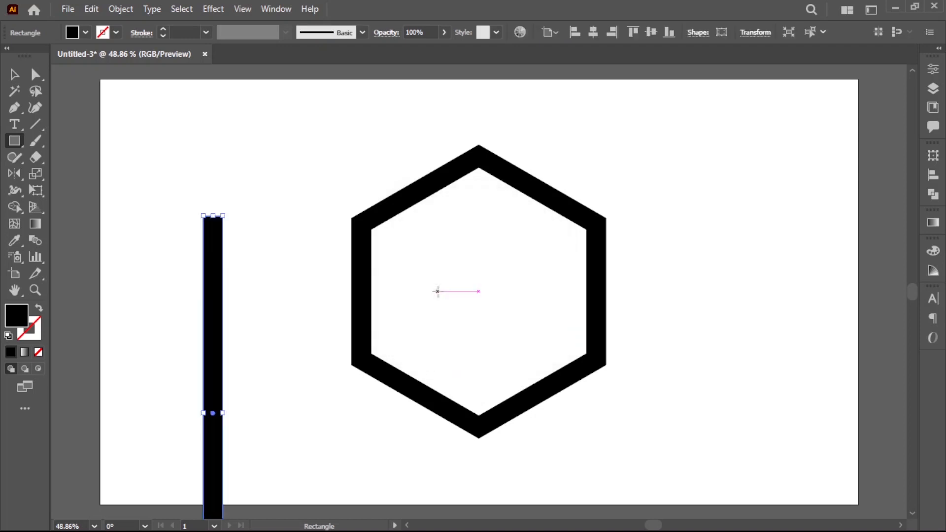
Move the tall bar over the hexagonal frame, just inside its left side
click(15, 72)
click(123, 187)
drag(216, 272, 397, 158)
Copy the bar a short distance to its right and repeat the copy to make six evenly spaced bars
drag(401, 276, 435, 281)
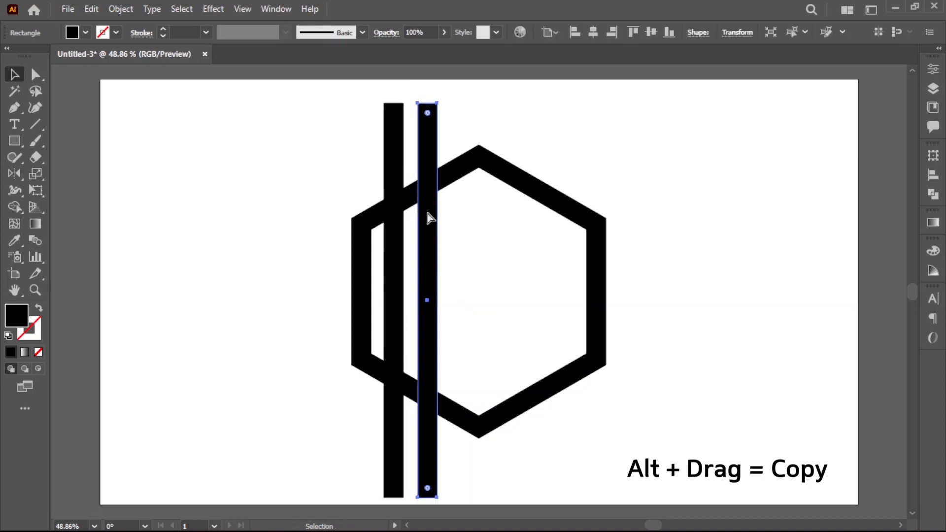
key(ctrl+d)
key(ctrl+d)
key(ctrl+d)
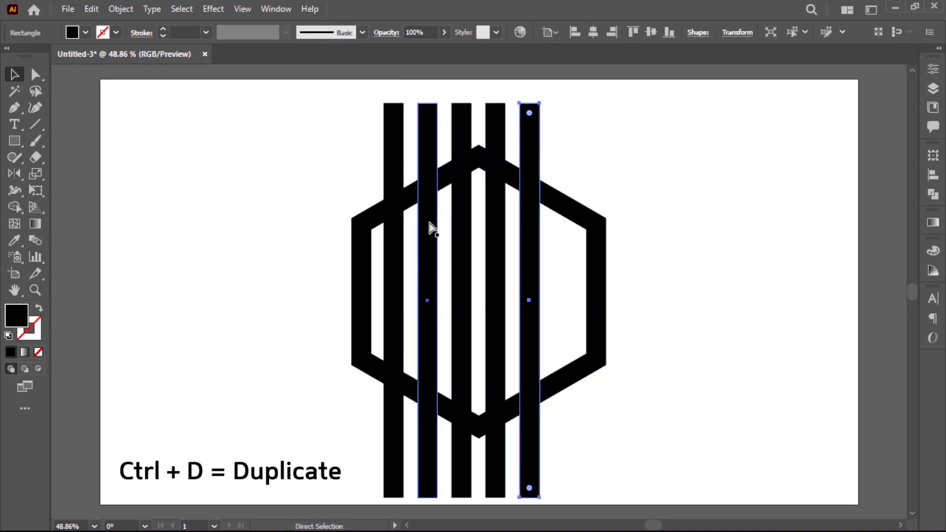
key(ctrl+d)
click(703, 199)
Group the six vertical bars
drag(345, 95, 589, 126)
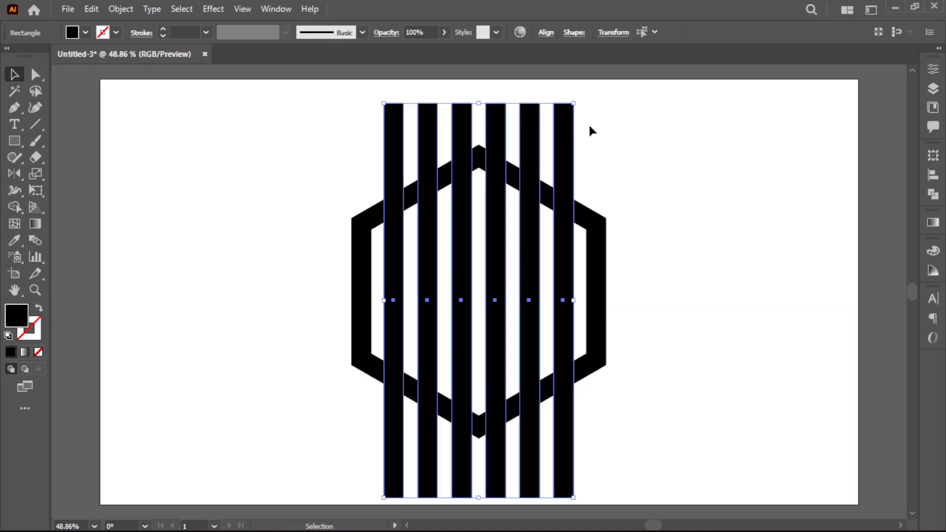
click(121, 8)
click(186, 86)
click(291, 156)
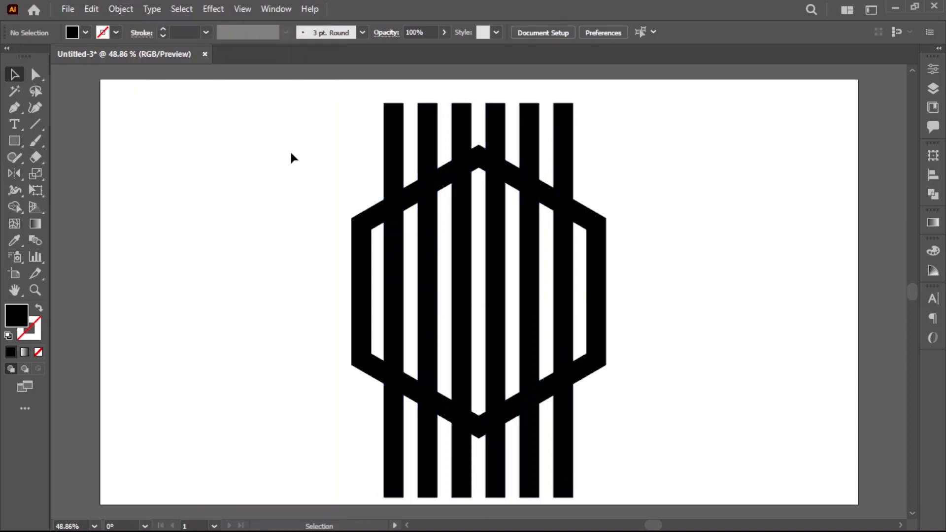
Align the bar group and the hexagonal frame by their horizontal and vertical centres
drag(291, 157, 546, 231)
click(593, 33)
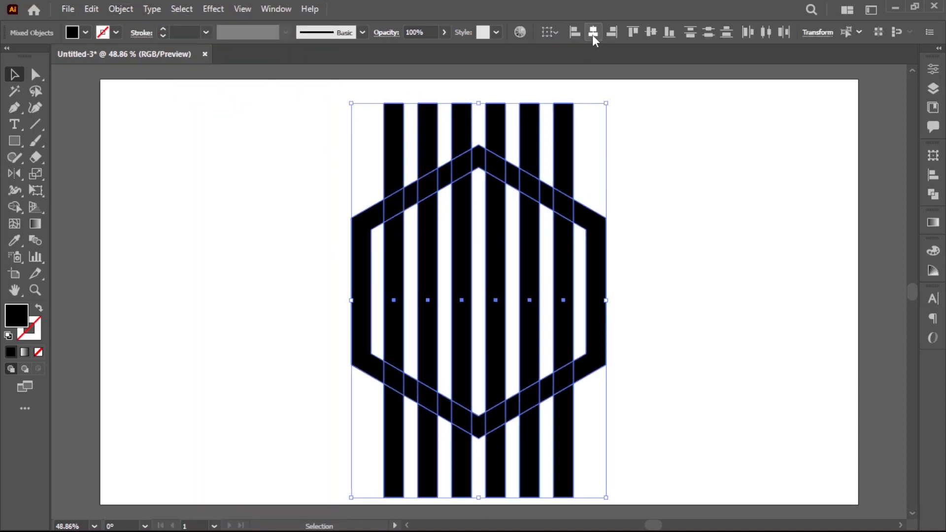
click(651, 32)
click(658, 190)
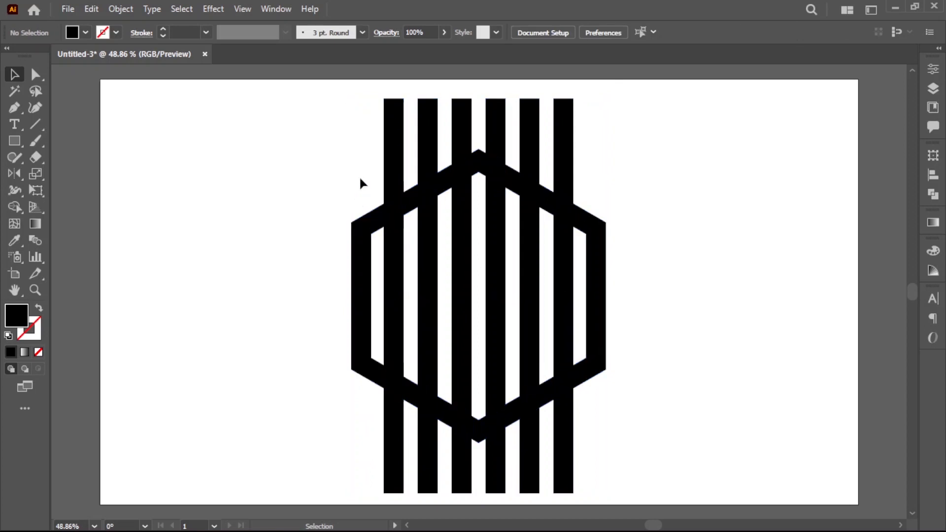
Ungroup the six vertical bars
click(556, 174)
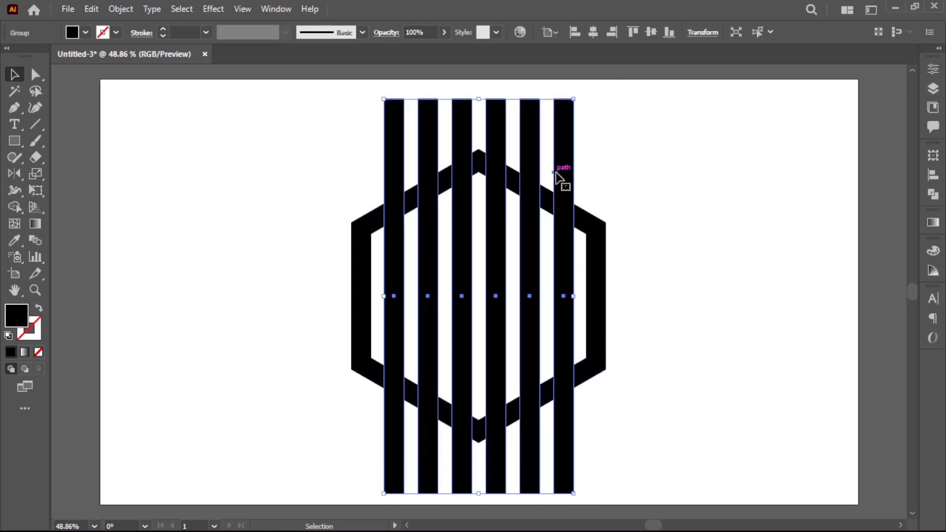
right_click(556, 174)
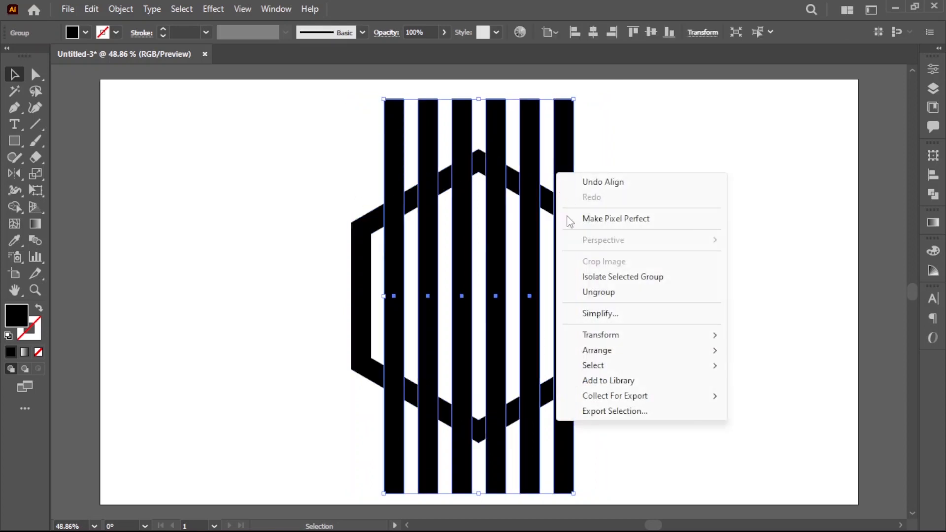
click(603, 292)
click(666, 298)
Copy the rightmost bar into the empty area right of the hexagon and rotate the copy 90° to horizontal
drag(570, 191, 745, 216)
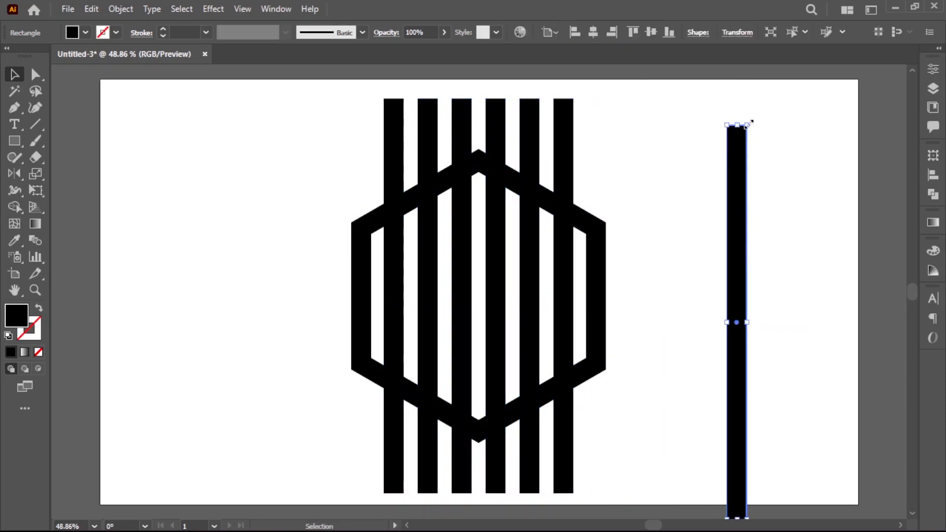
drag(751, 122, 847, 342)
click(801, 373)
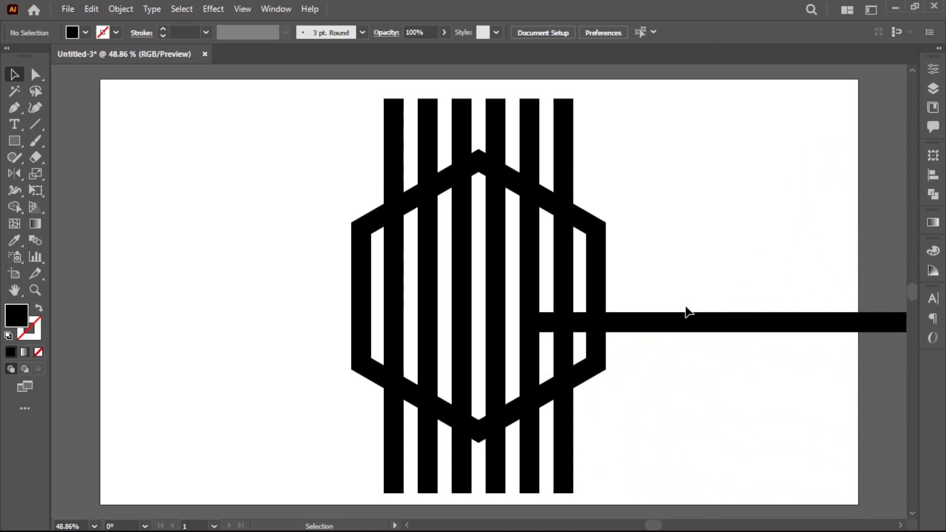
click(592, 285)
click(339, 223)
Show the rulers and place a horizontal guide through the hexagonal frame's centre
click(242, 9)
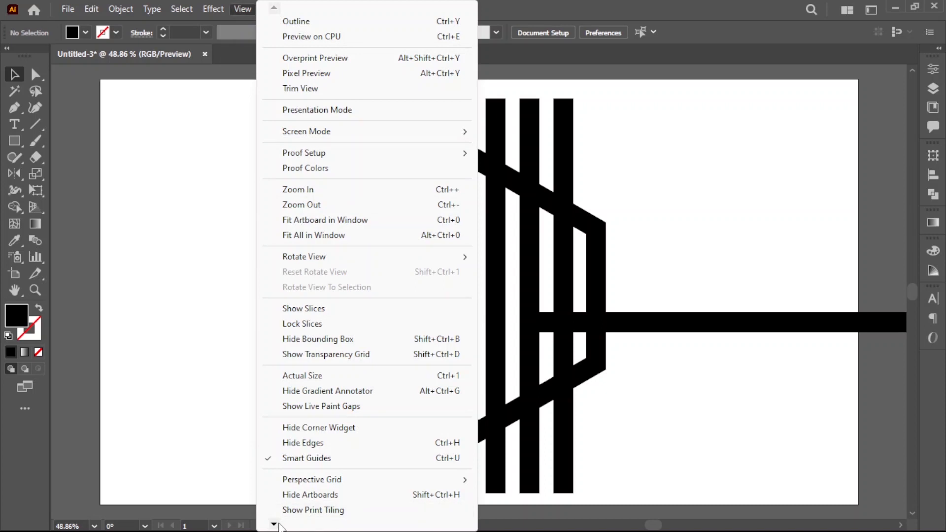
mouse_move(274, 524)
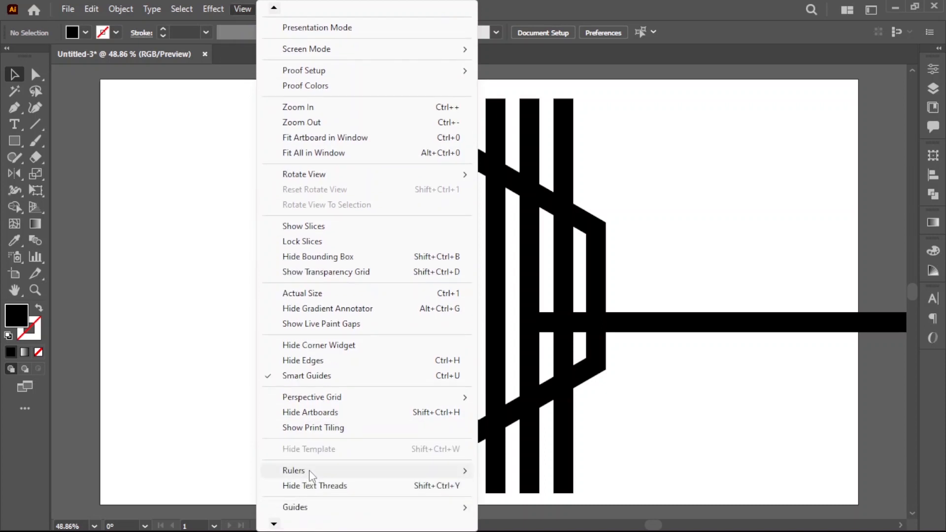
mouse_move(310, 472)
click(552, 471)
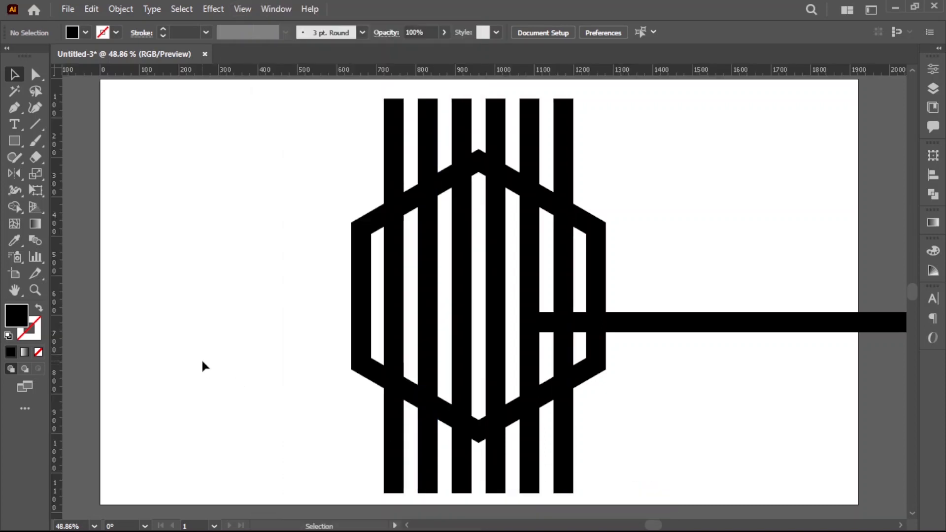
click(581, 214)
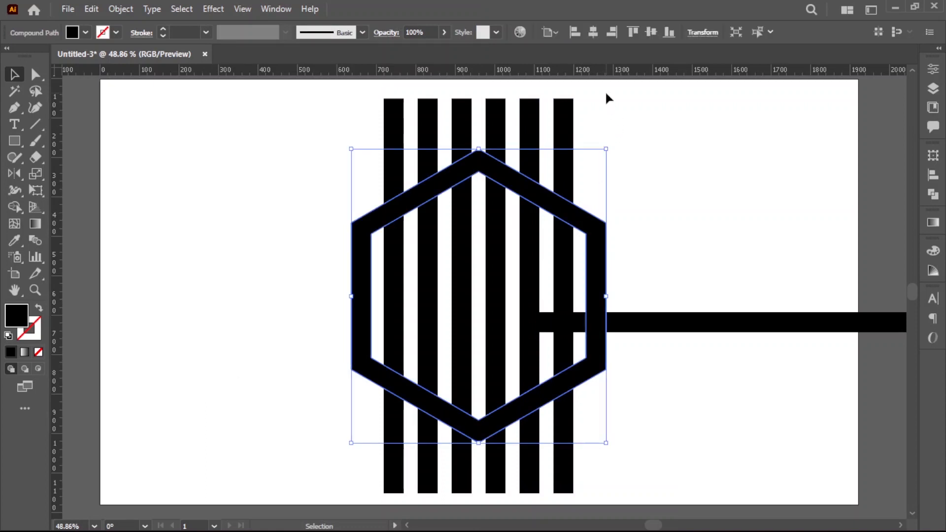
drag(605, 77, 623, 296)
Move the horizontal bar across the hexagon so it is centred on the guide, and hide the guides
drag(681, 331, 399, 307)
click(660, 352)
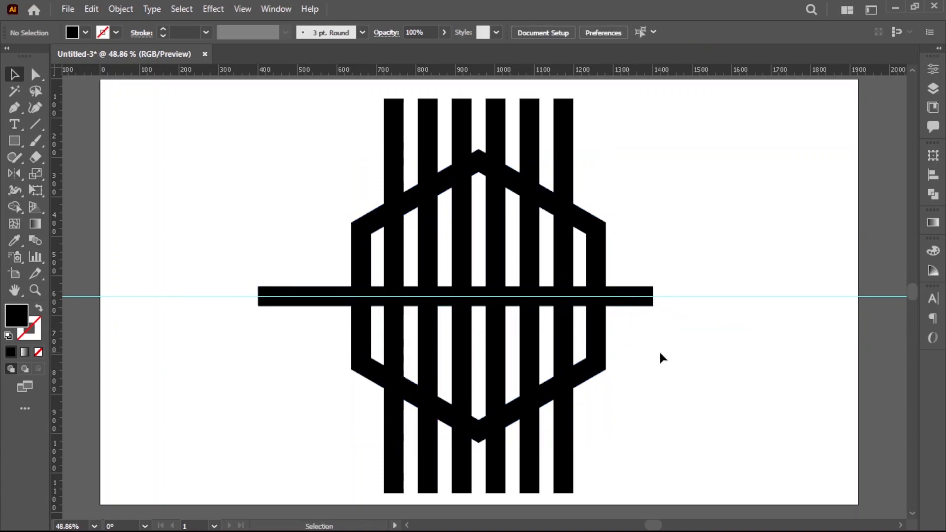
right_click(660, 355)
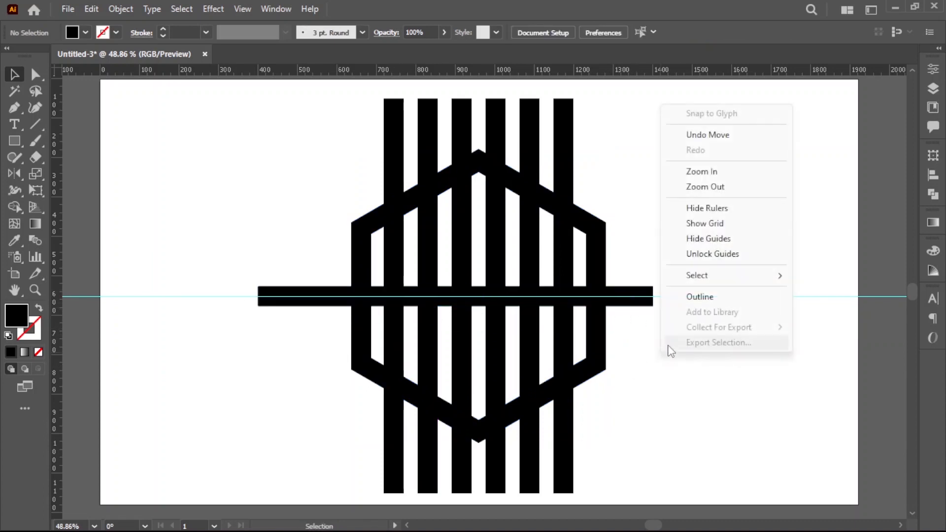
click(706, 238)
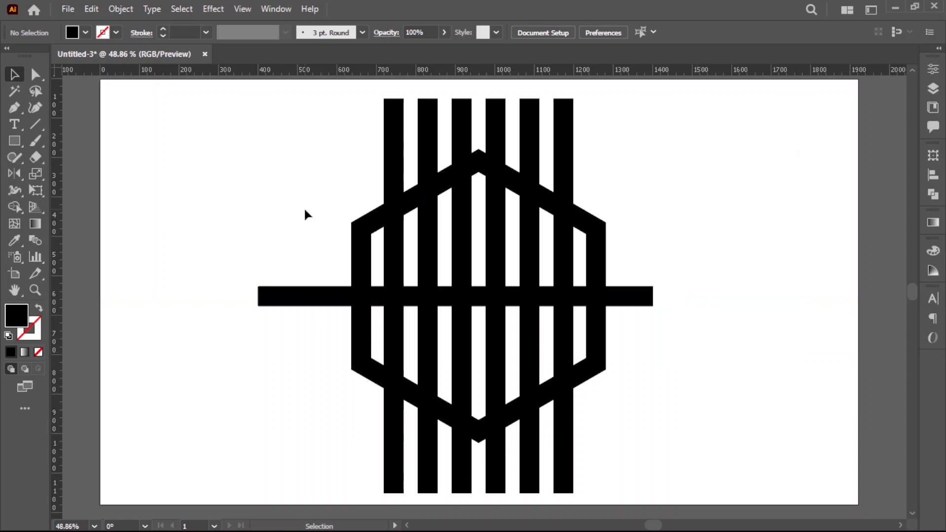
Select all the shapes and remove the bar ends above and below the hexagonal frame with the Shape Builder tool
drag(295, 148, 749, 422)
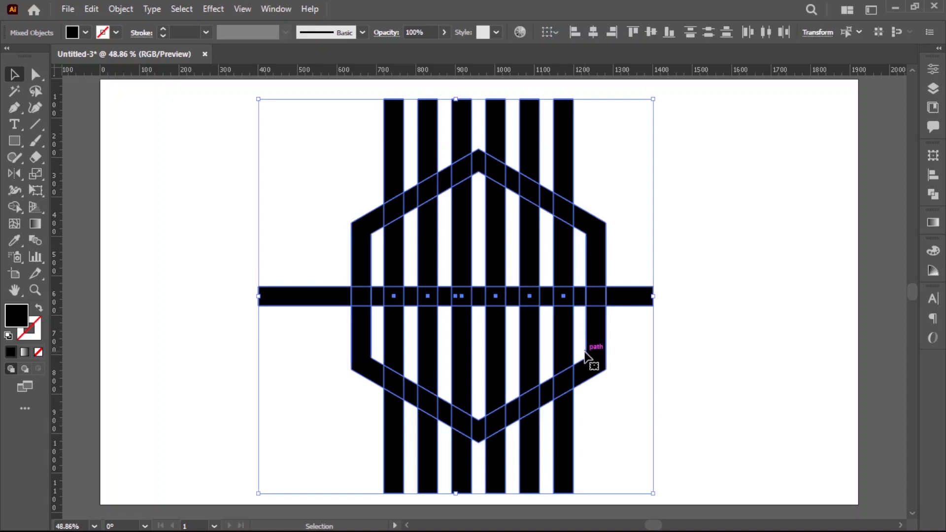
click(15, 211)
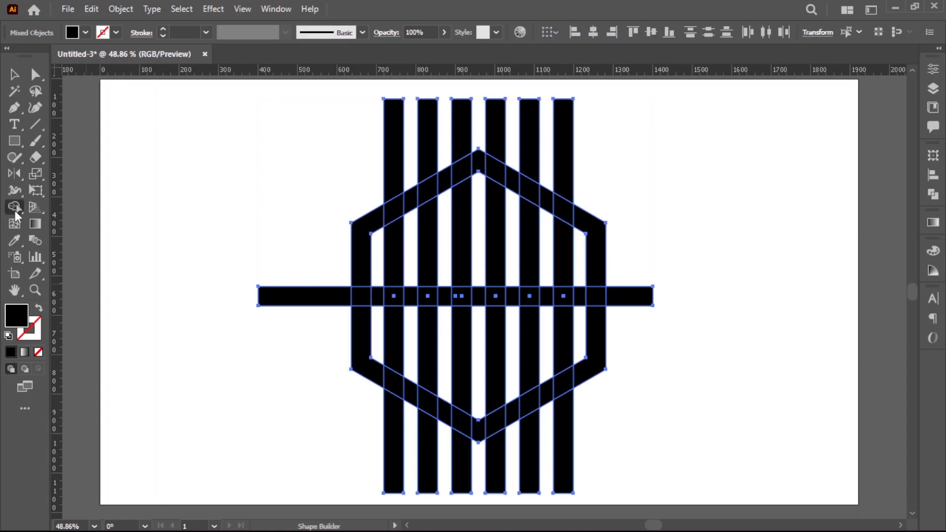
drag(360, 125, 577, 118)
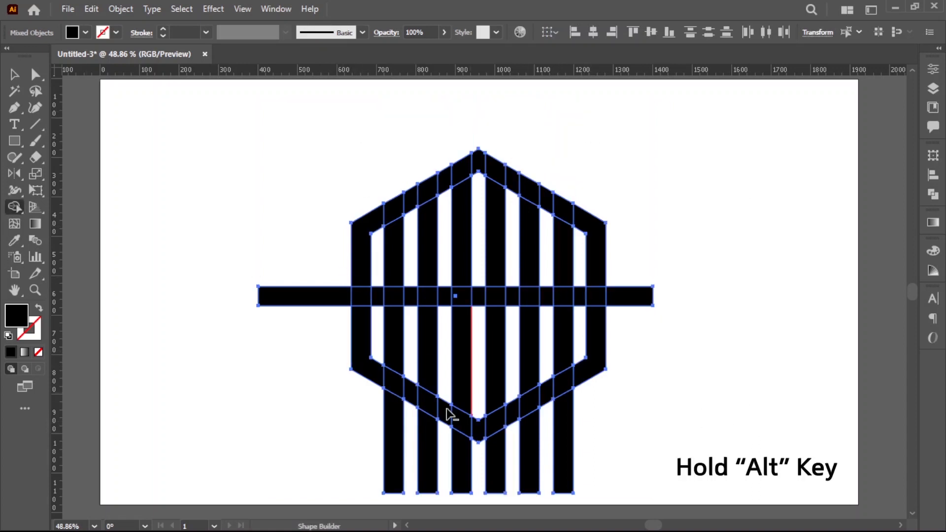
mouse_move(373, 423)
mouse_down()
mouse_move(525, 465)
mouse_move(611, 458)
mouse_up()
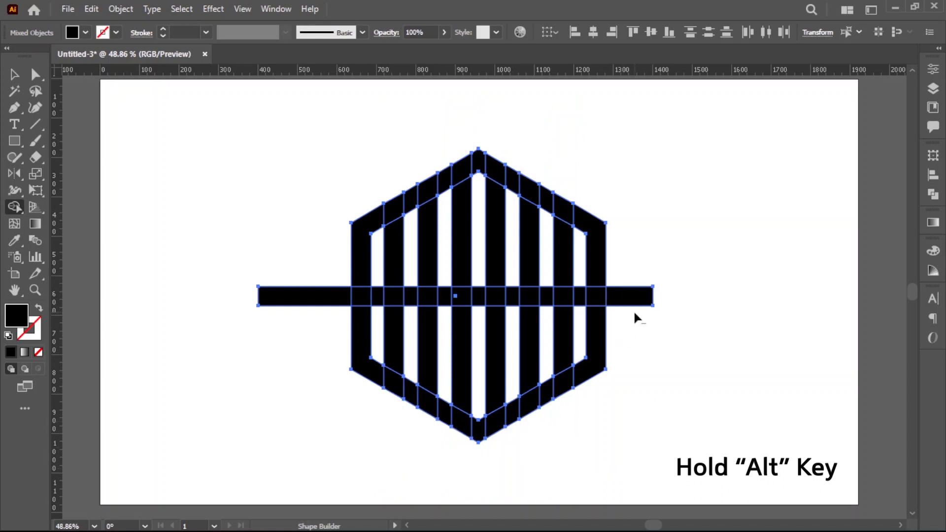
Cut three vertical gaps through the hexagon, at its centre and midway on each side, with the Shape Builder tool
drag(400, 284, 409, 199)
alt+click(410, 302)
alt+click(417, 390)
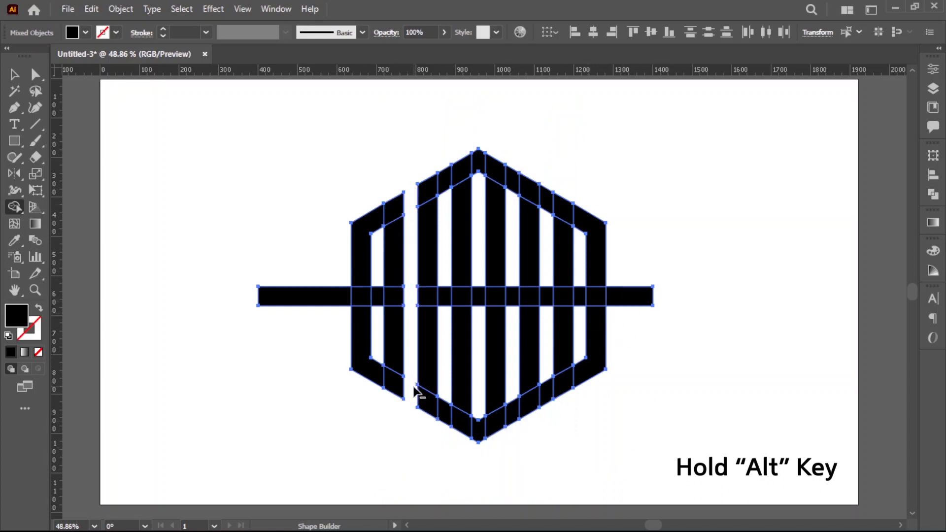
alt+click(477, 163)
alt+click(479, 297)
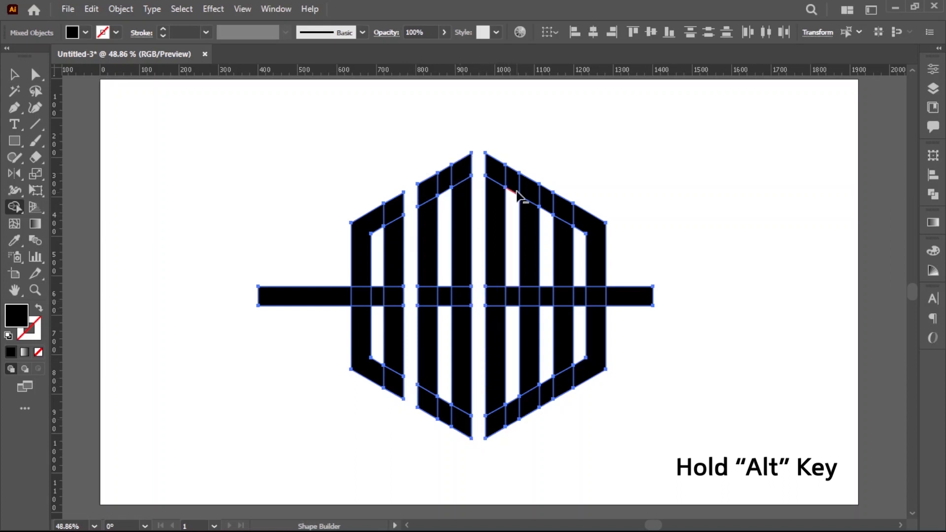
alt+click(546, 202)
alt+click(545, 298)
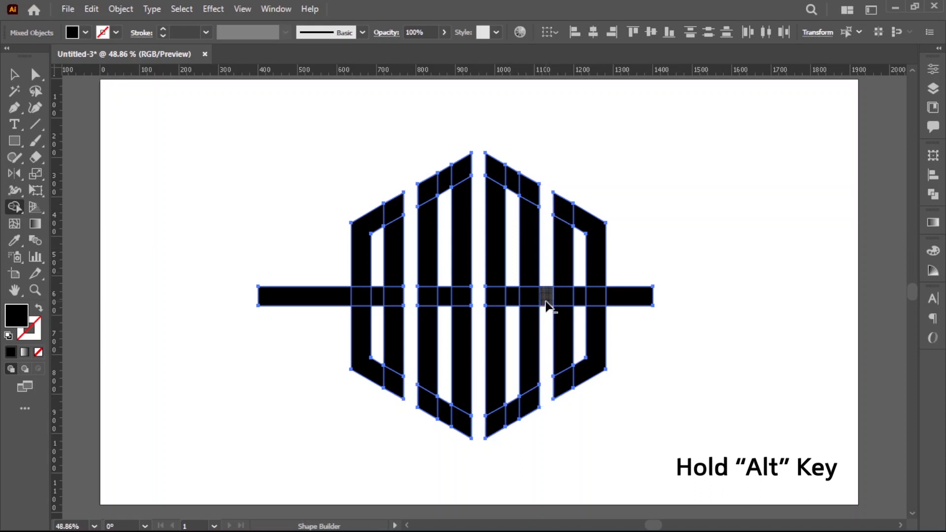
Delete the horizontal bar pieces crossing the two middle sections of the hexagon
click(14, 74)
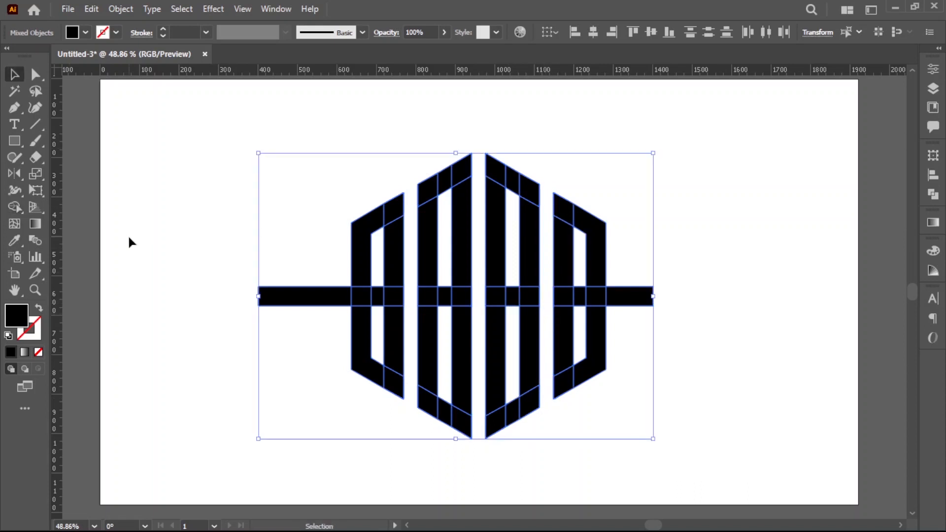
click(128, 241)
drag(450, 313, 467, 377)
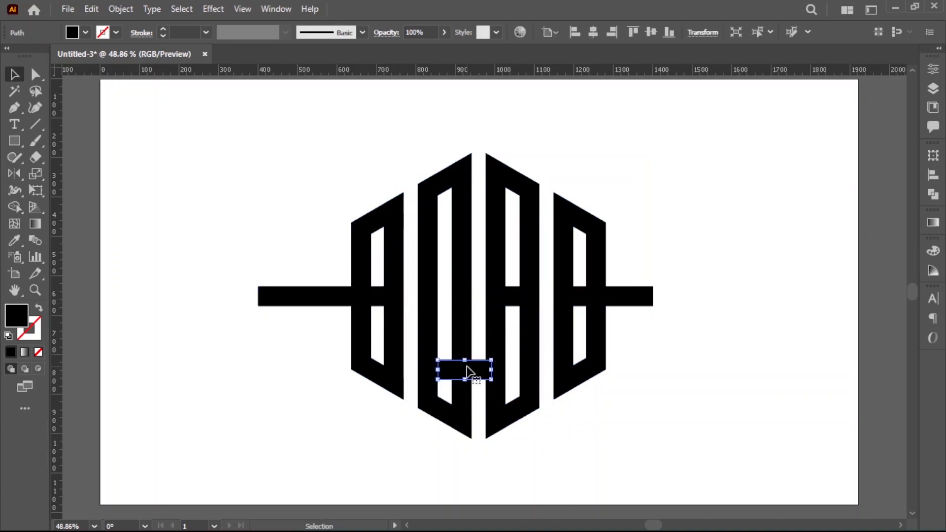
key(Delete)
drag(513, 297, 723, 281)
key(Delete)
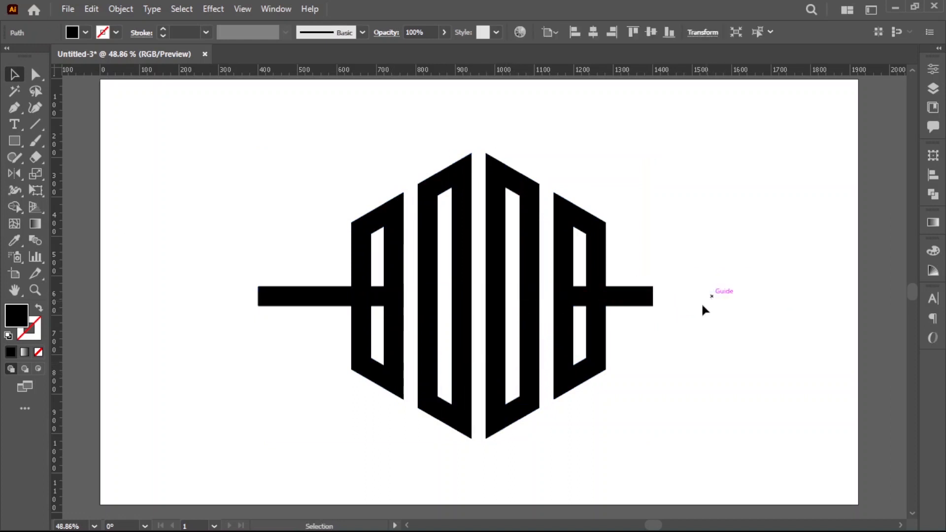
Offset the path of the rightmost horizontal bar piece by 25 px with miter joins
click(639, 303)
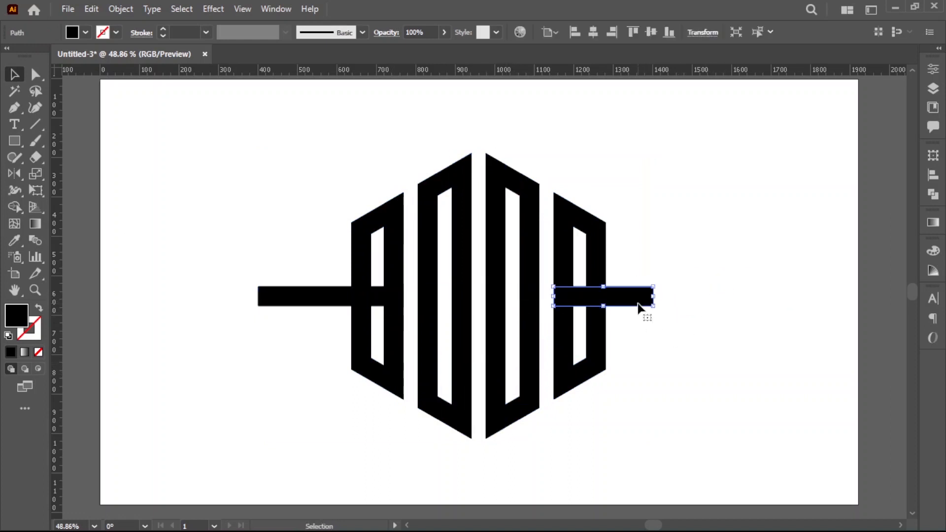
click(129, 10)
mouse_move(177, 351)
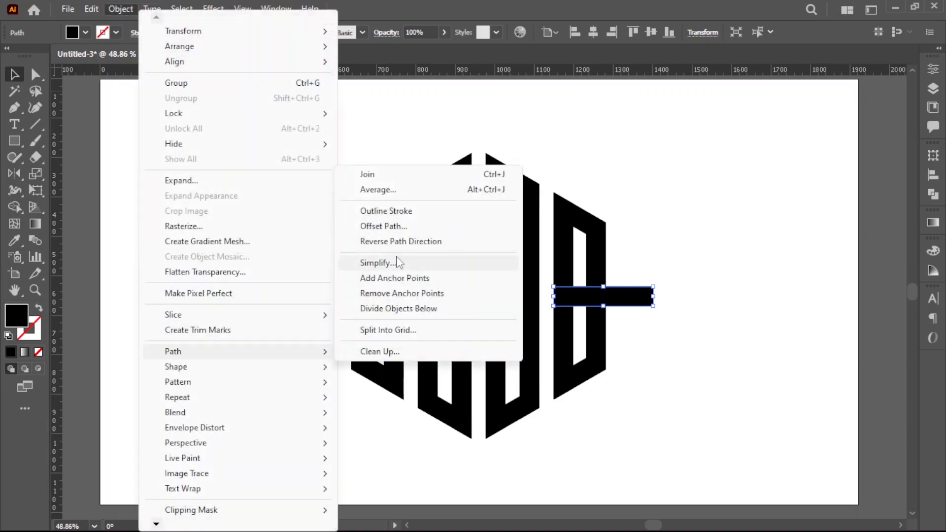
click(390, 226)
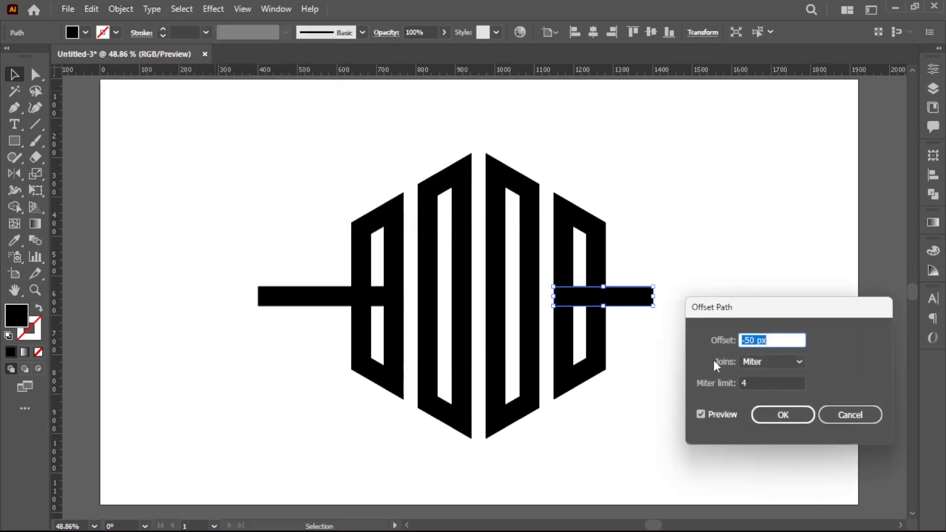
click(718, 414)
click(718, 414)
drag(783, 340, 736, 344)
text(25)
click(723, 413)
click(724, 416)
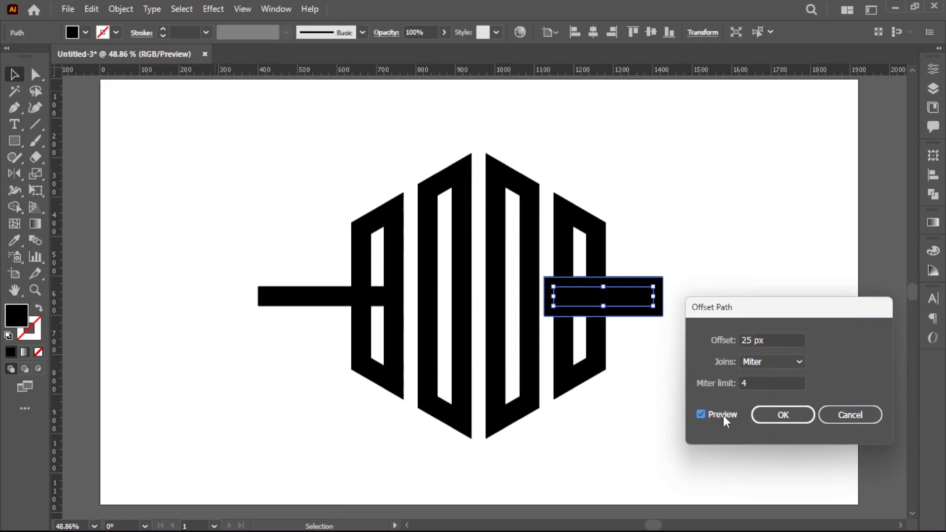
click(783, 415)
Cut S-shaped openings above and below the crossbar in the rightmost section and remove the bar overhang with the Shape Builder tool
drag(658, 345, 553, 272)
click(15, 207)
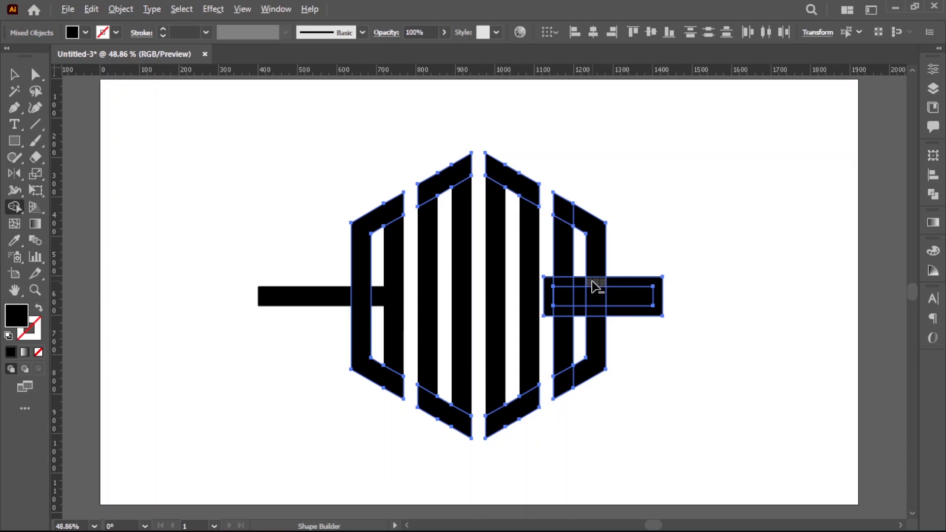
alt+click(562, 311)
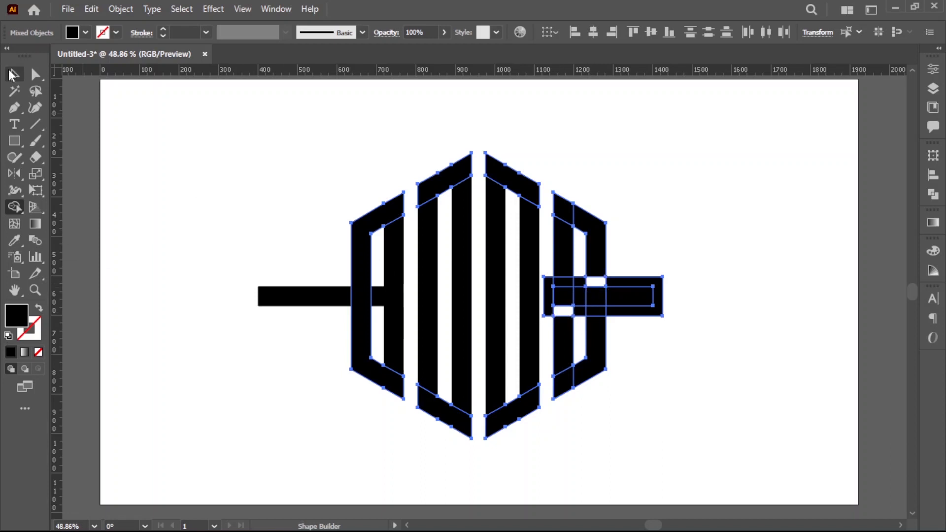
alt+click(636, 295)
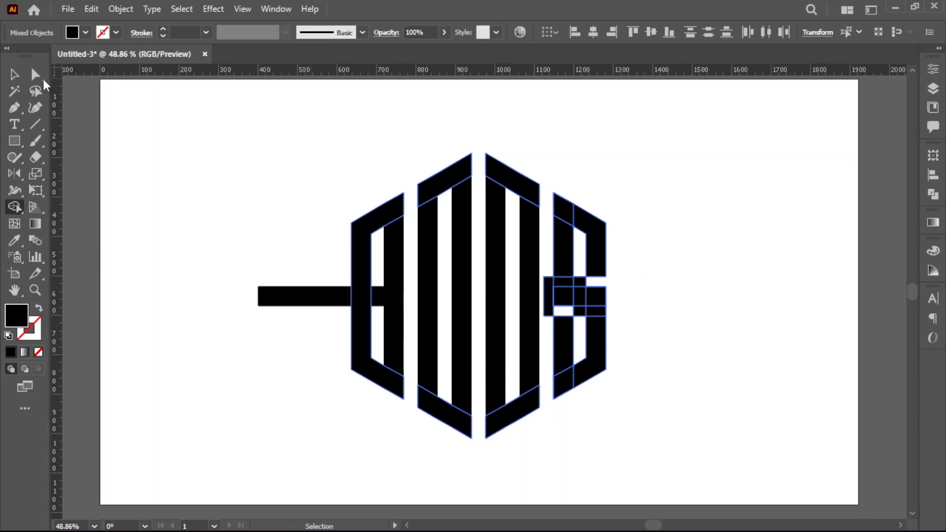
Pull the leftover offset shape out of the rightmost section and delete it
click(700, 314)
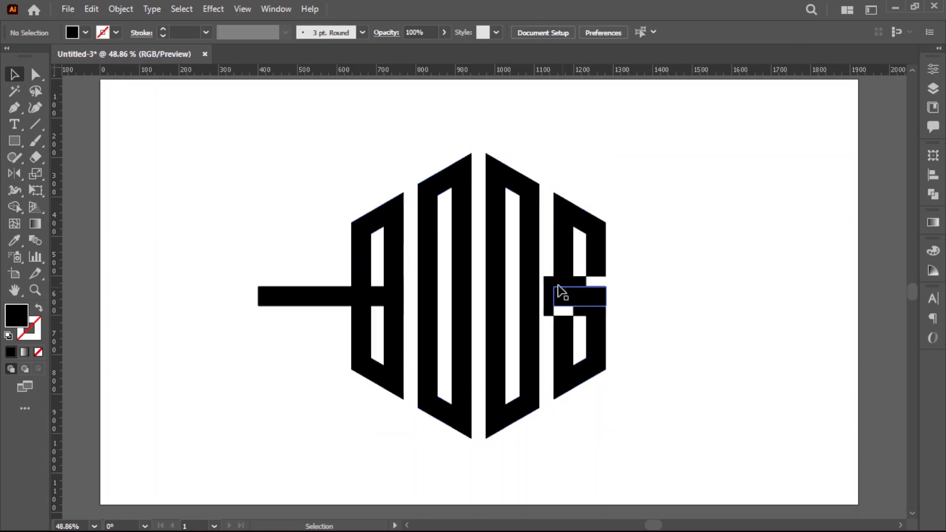
drag(549, 281, 680, 282)
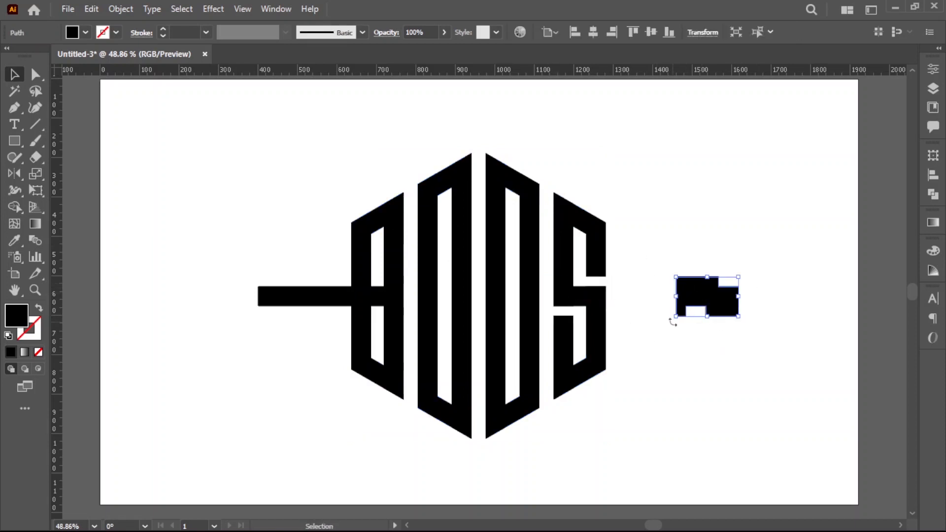
key(Delete)
Separate the horizontal bar end protruding from the leftmost section as a red shape with the Shape Builder tool
click(338, 296)
drag(316, 238, 397, 332)
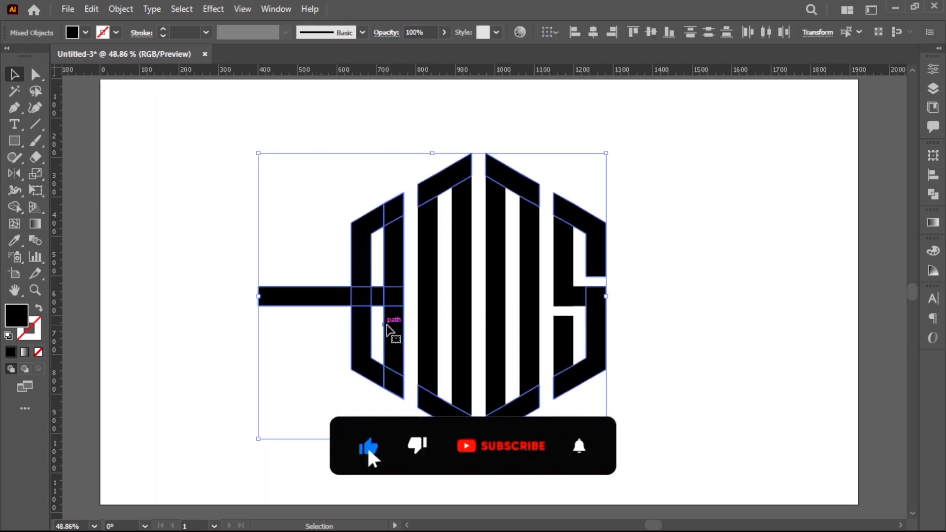
click(13, 213)
click(85, 32)
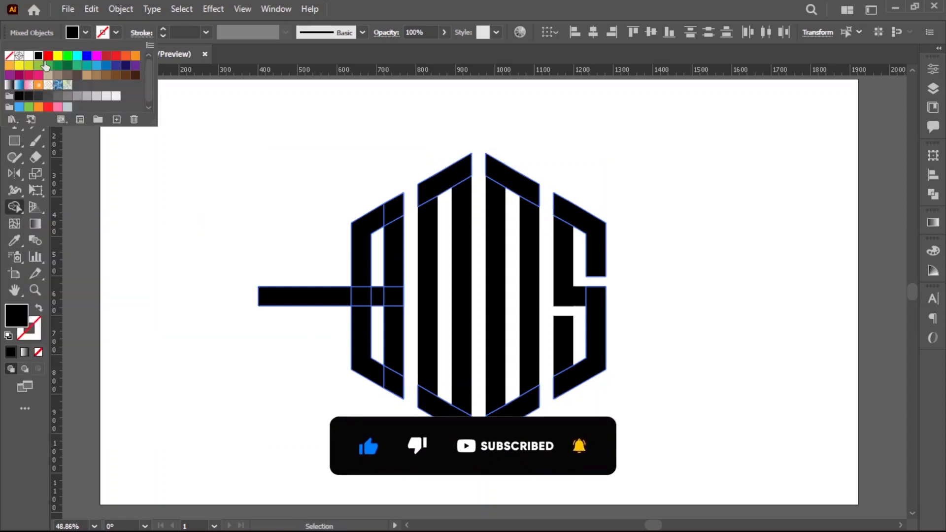
click(41, 62)
click(333, 305)
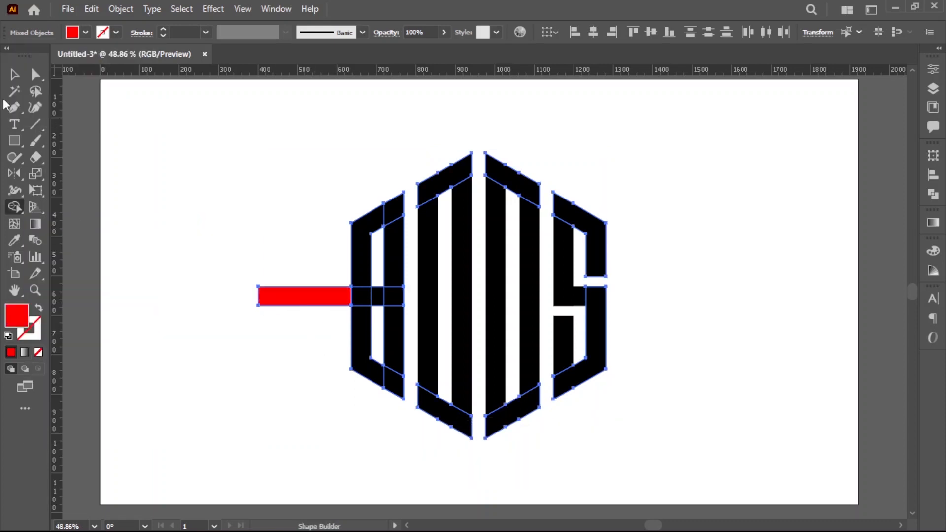
Move the red bar piece away from the hexagon and rotate it 45° into a rising diagonal
key(v)
click(197, 182)
drag(267, 300, 201, 301)
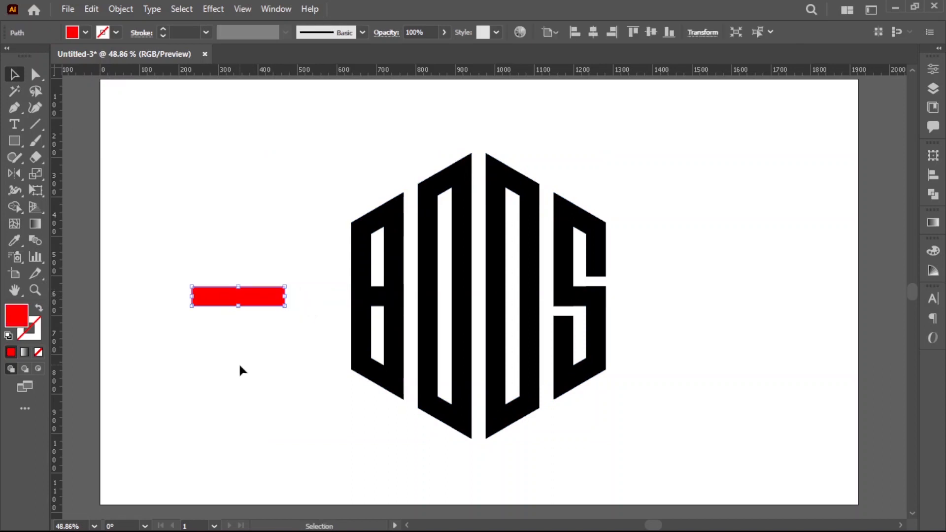
click(239, 362)
click(262, 302)
drag(292, 309, 298, 274)
click(298, 297)
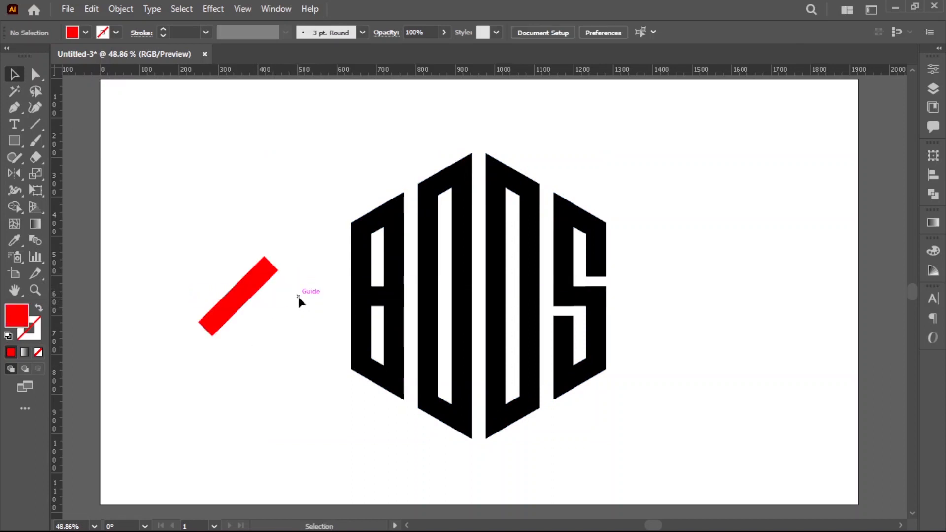
Reflect a copy of the red diagonal bar across the vertical axis to form an X
click(244, 283)
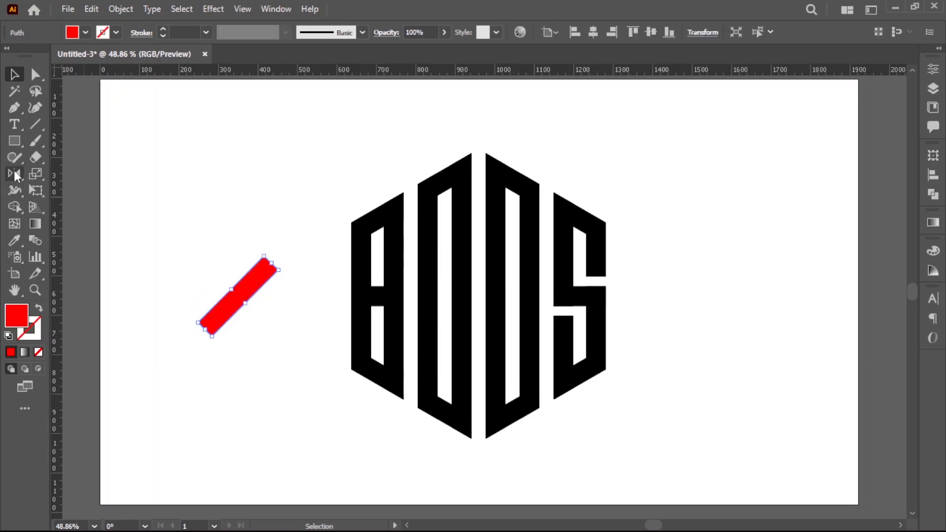
double_click(15, 174)
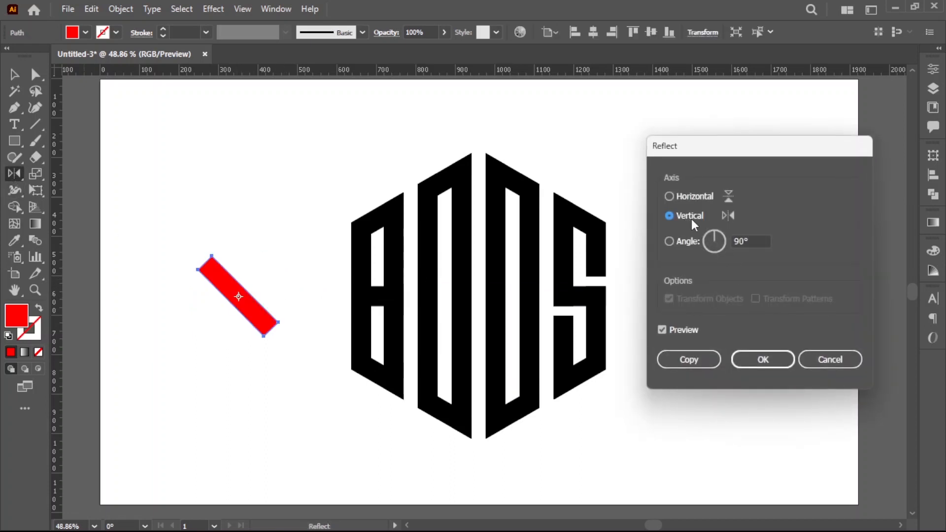
click(689, 359)
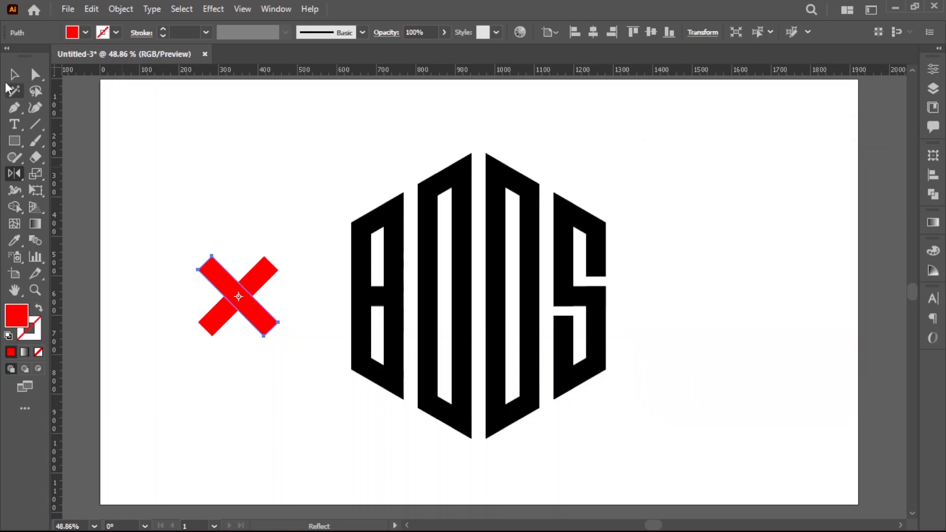
Select both red bars and remove the two left arms of the X with the Shape Builder tool
click(14, 75)
drag(179, 219, 285, 343)
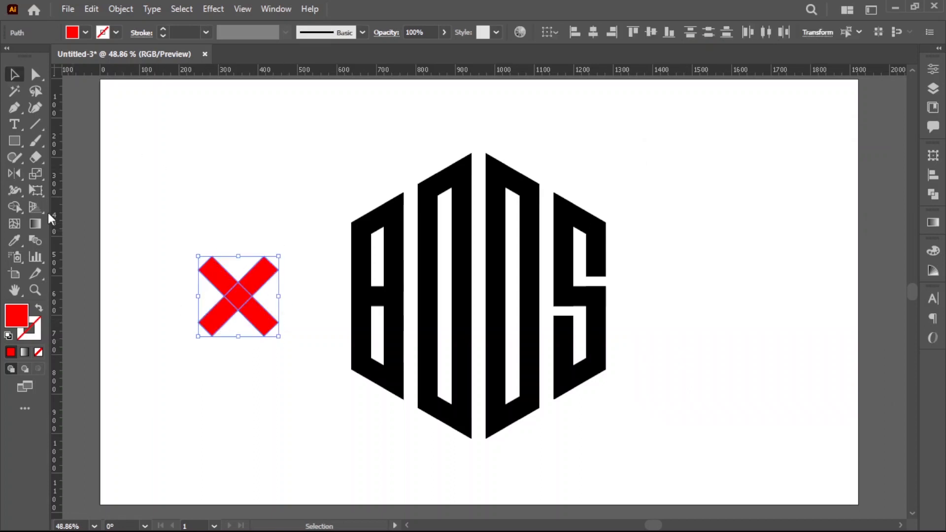
click(18, 206)
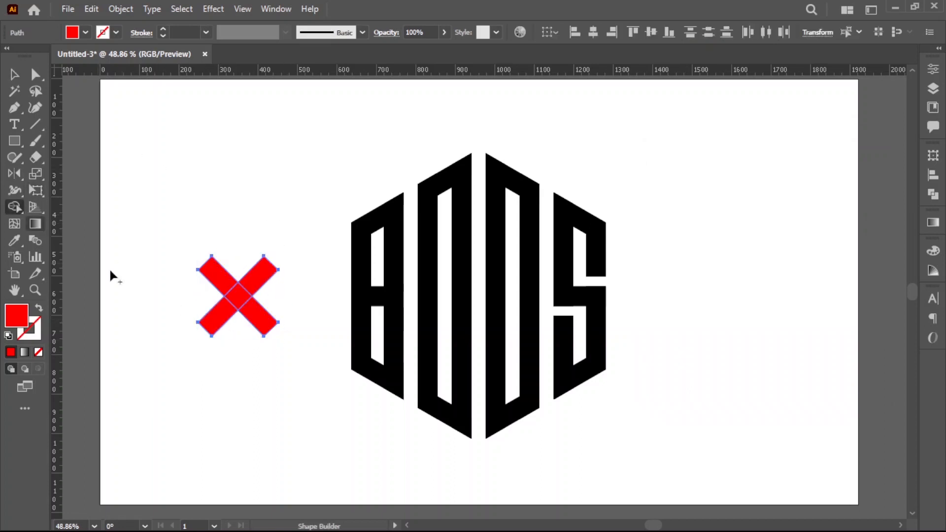
alt+click(215, 270)
Unite the remaining red pieces into a single left-pointing chevron with Pathfinder
click(14, 75)
click(166, 198)
click(247, 303)
click(933, 193)
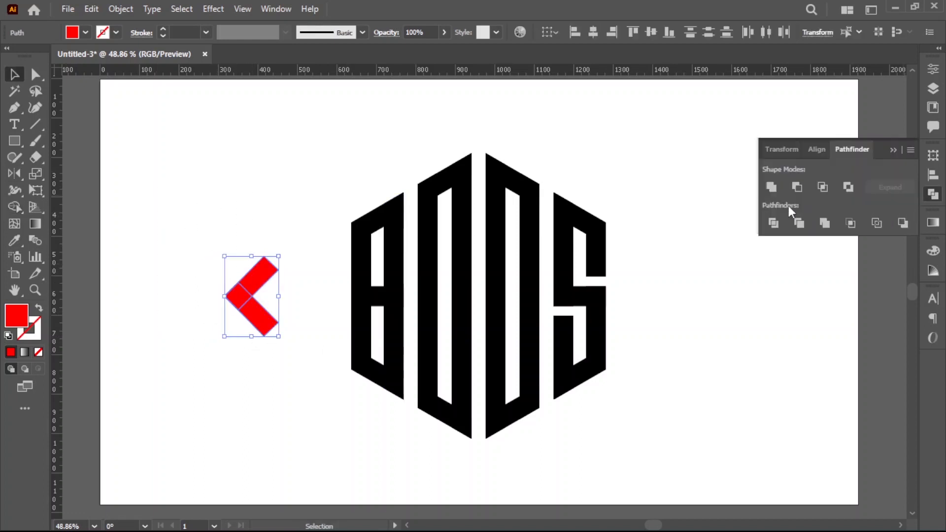
click(772, 186)
click(894, 151)
click(220, 340)
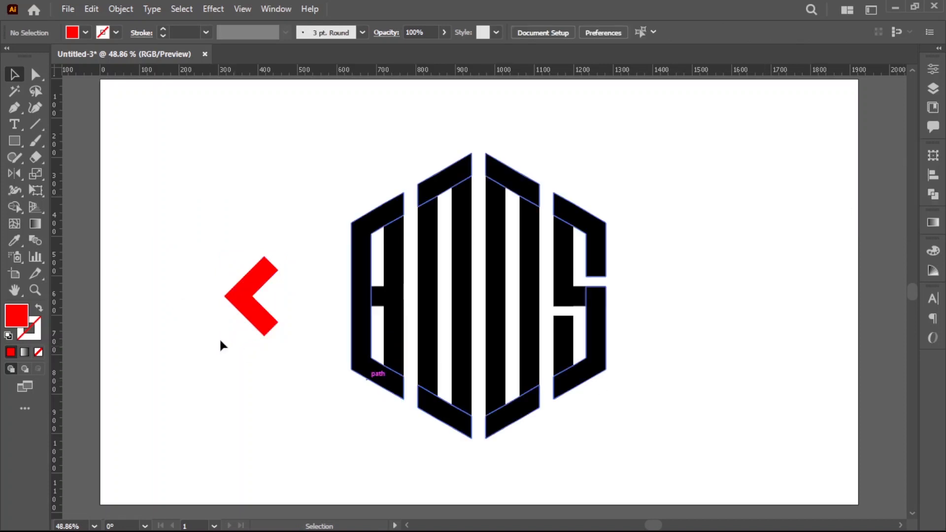
Show the guides and place the red chevron over the leftmost section's right edge, centred on the horizontal guide
drag(264, 304, 396, 304)
right_click(276, 350)
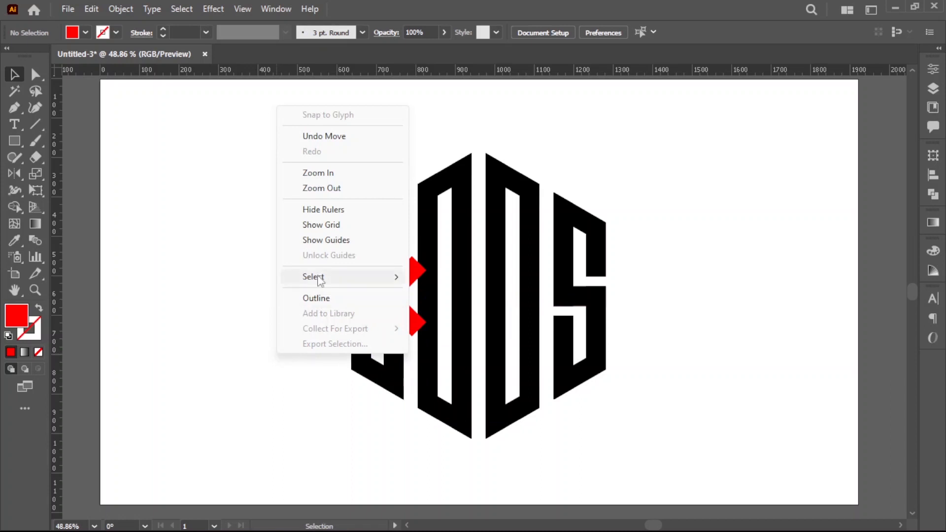
click(328, 240)
key(ctrl+space)
drag(374, 289, 535, 364)
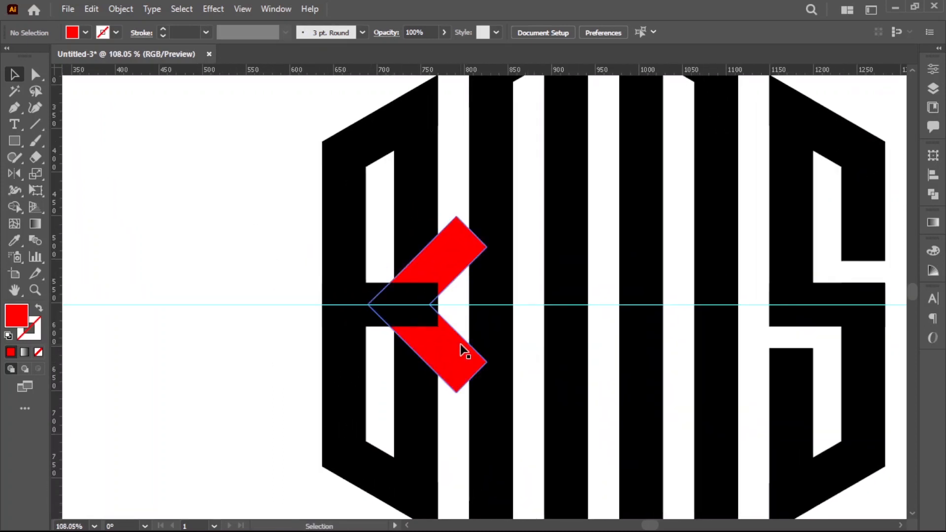
click(460, 344)
drag(450, 344, 437, 341)
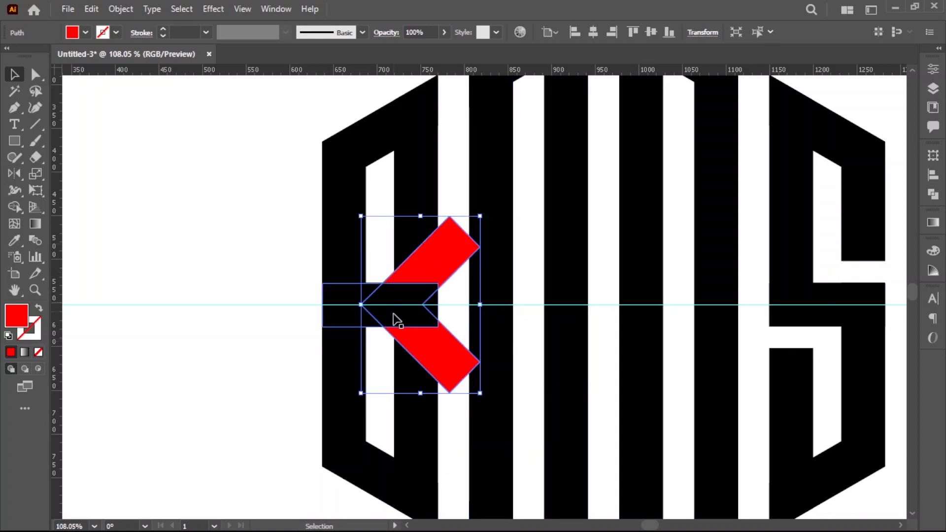
drag(432, 345, 427, 343)
click(247, 306)
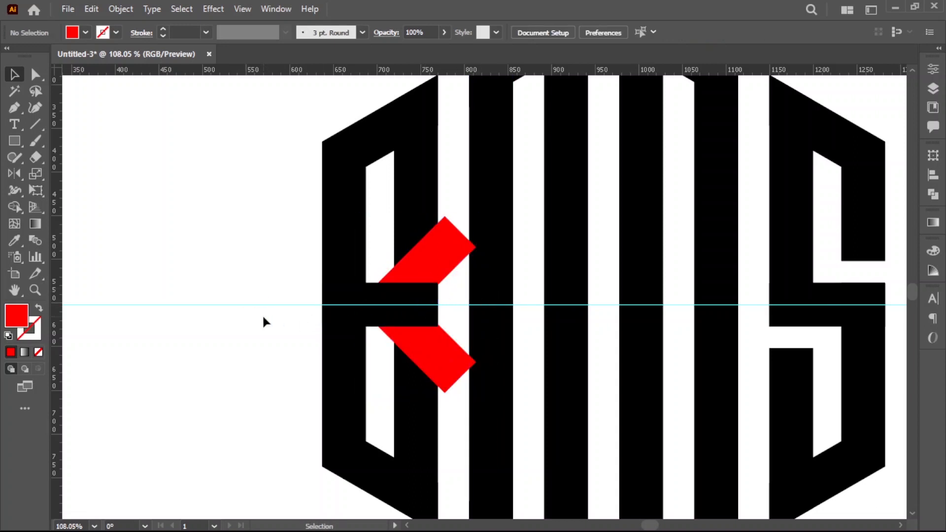
Trim the chevron ends beyond the leftmost section and cut the notch inside the chevron with the Shape Builder tool
drag(250, 221, 435, 365)
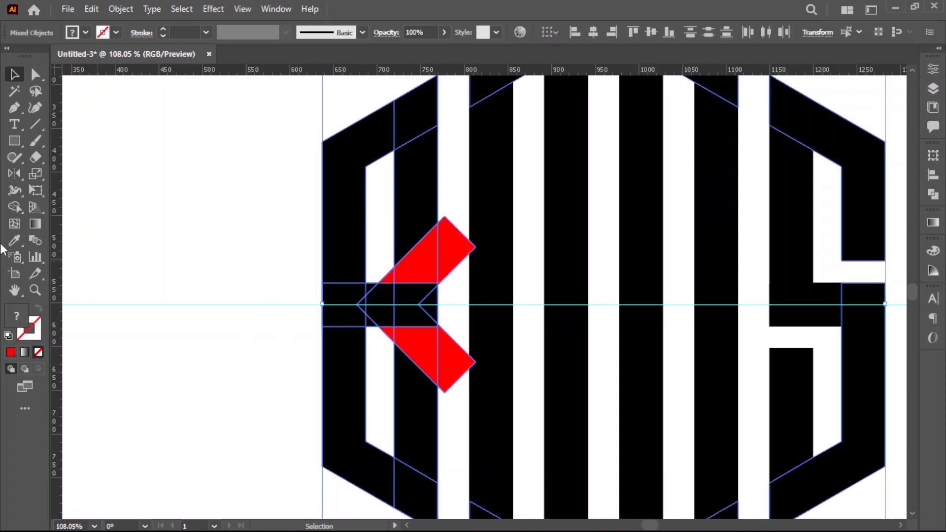
click(12, 209)
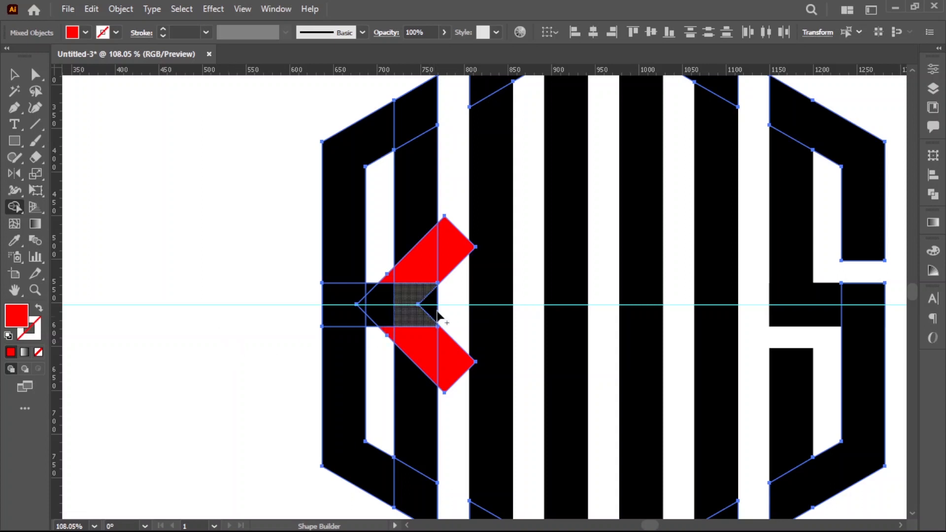
alt+click(445, 248)
alt+click(449, 367)
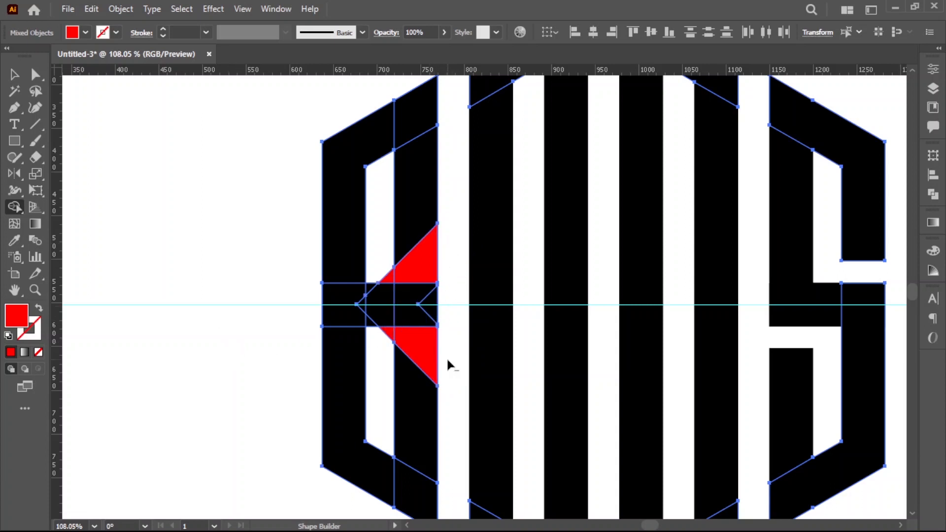
alt+click(424, 305)
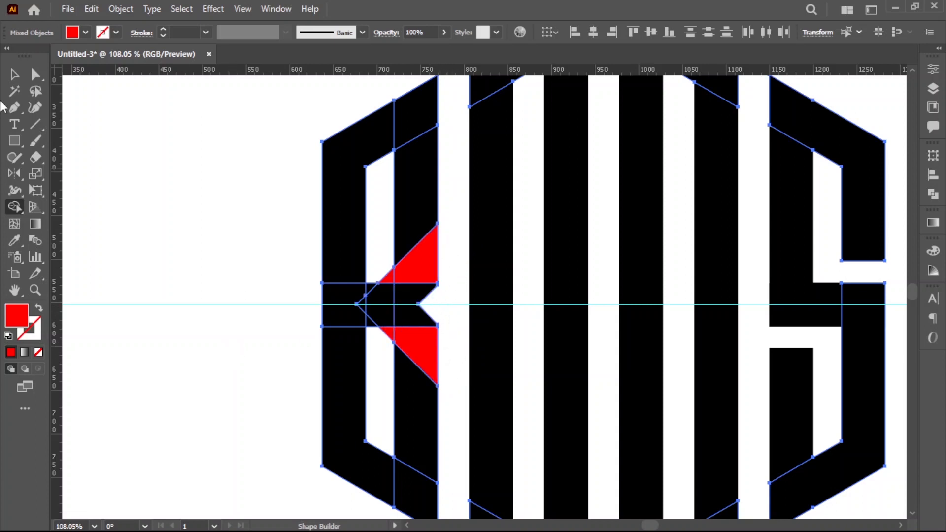
Deselect the artwork and hide the guides
click(14, 75)
click(221, 334)
right_click(241, 114)
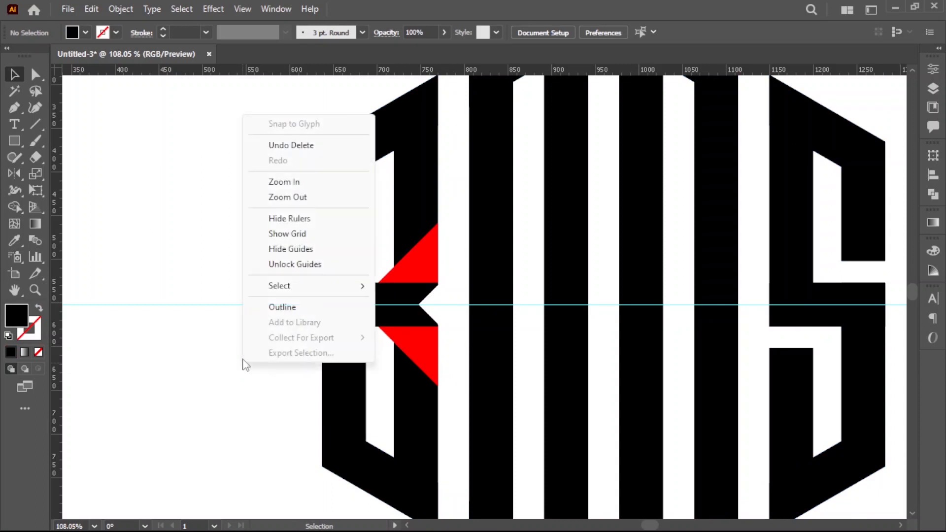
click(274, 251)
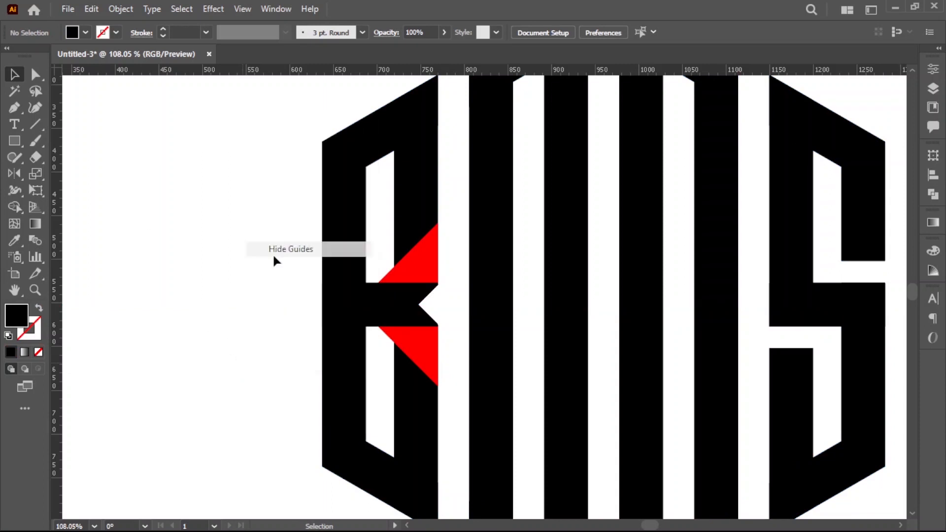
Change the red chevron's fill to black to match the rest of the letter B
click(408, 279)
click(85, 33)
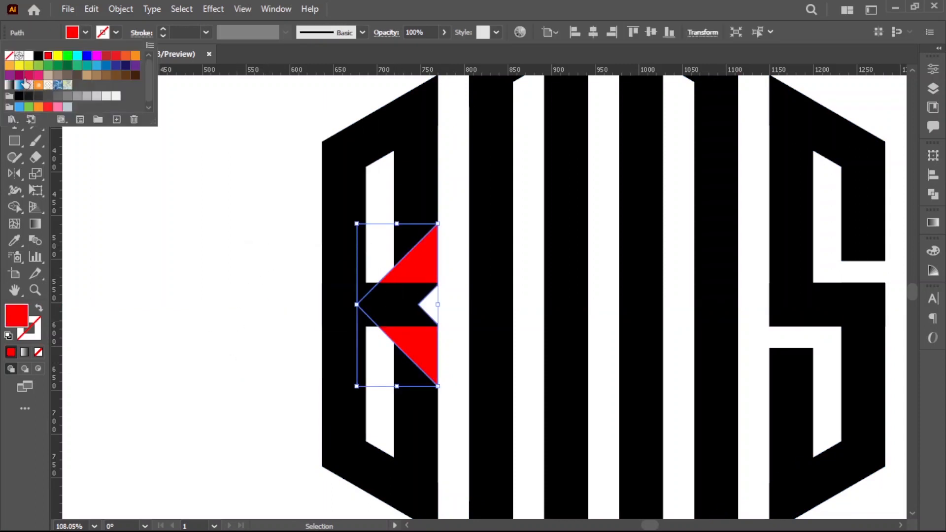
click(41, 63)
click(264, 438)
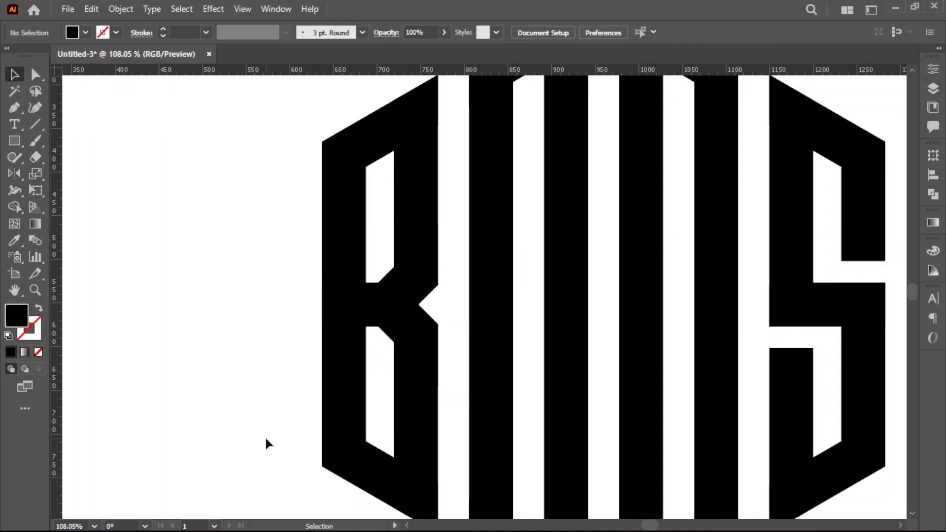
Select all the logo pieces and unite the overlapping shapes into clean letters with Pathfinder
key(ctrl+0)
drag(297, 182, 722, 475)
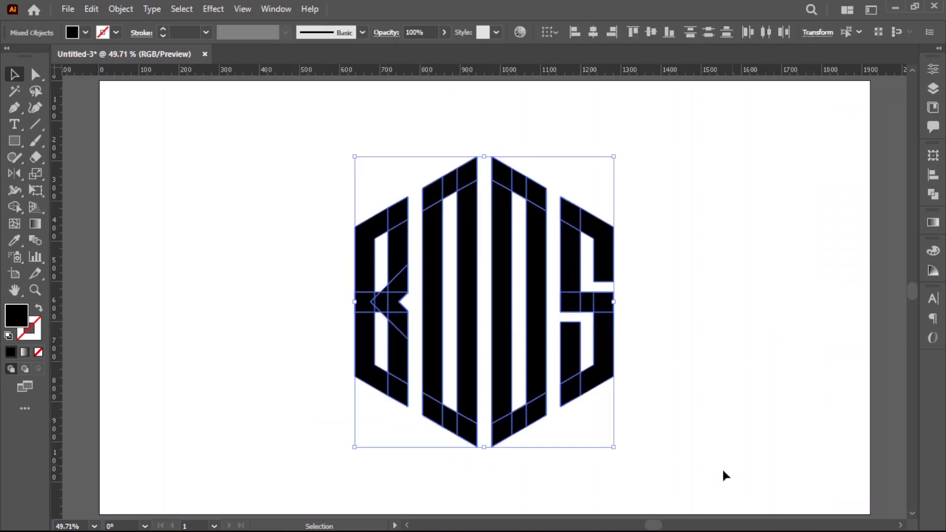
click(933, 193)
click(772, 187)
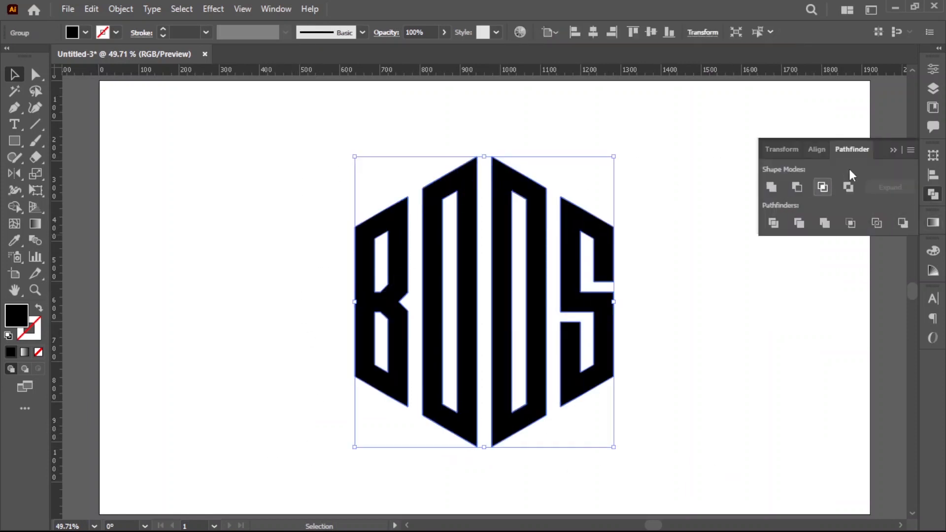
click(892, 149)
click(782, 300)
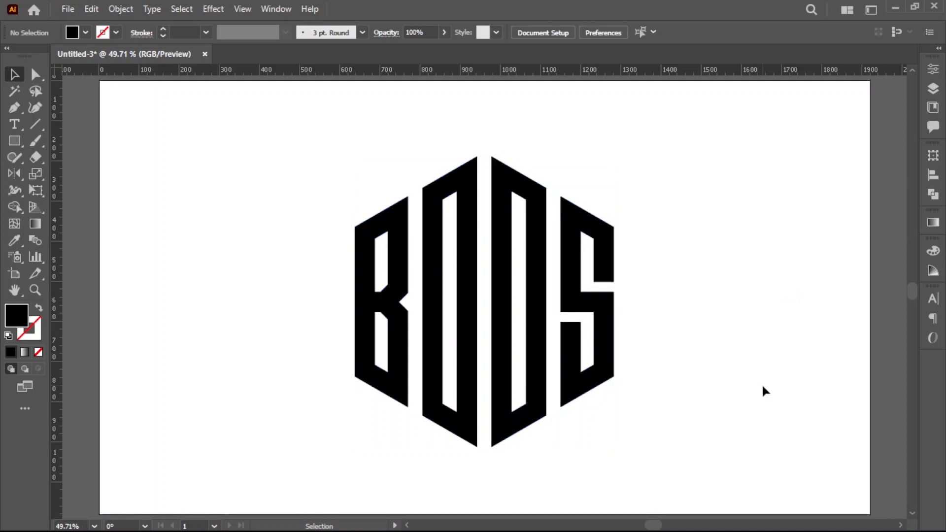
Copy the whole hexagon logo and switch to the Logo_Mockup_044.psd mockup in Photoshop
drag(365, 200, 716, 376)
key(ctrl+c)
click(91, 8)
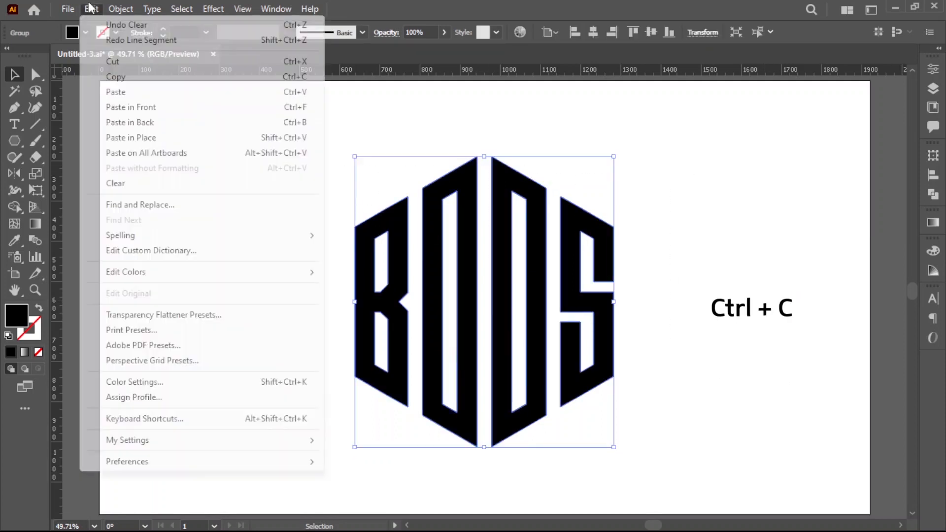
click(143, 78)
click(256, 489)
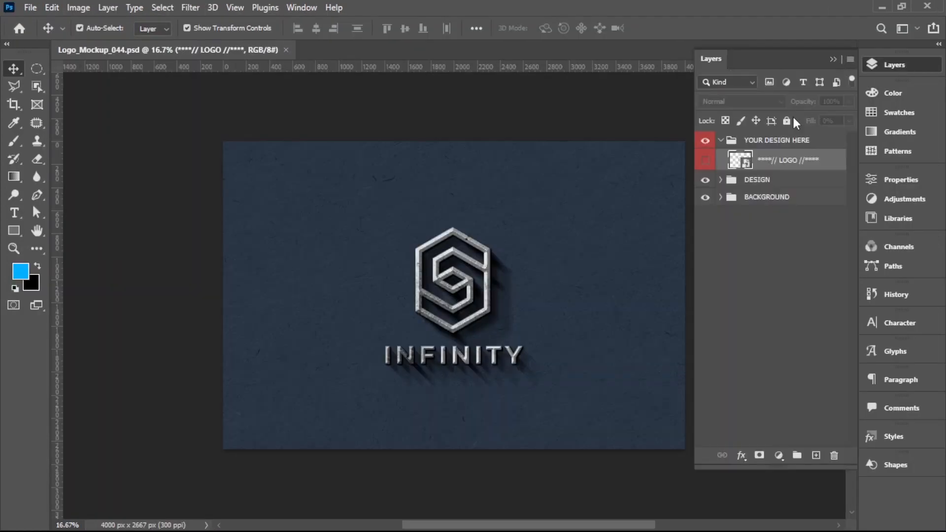
Open the LOGO smart object's contents and paste the copied logo at its fitted size as a new layer
double_click(736, 164)
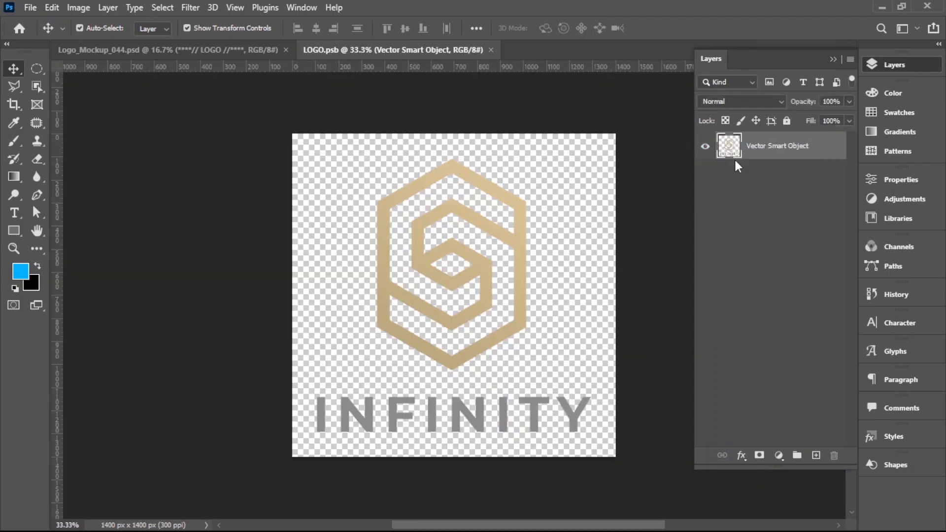
click(54, 8)
click(112, 135)
click(522, 123)
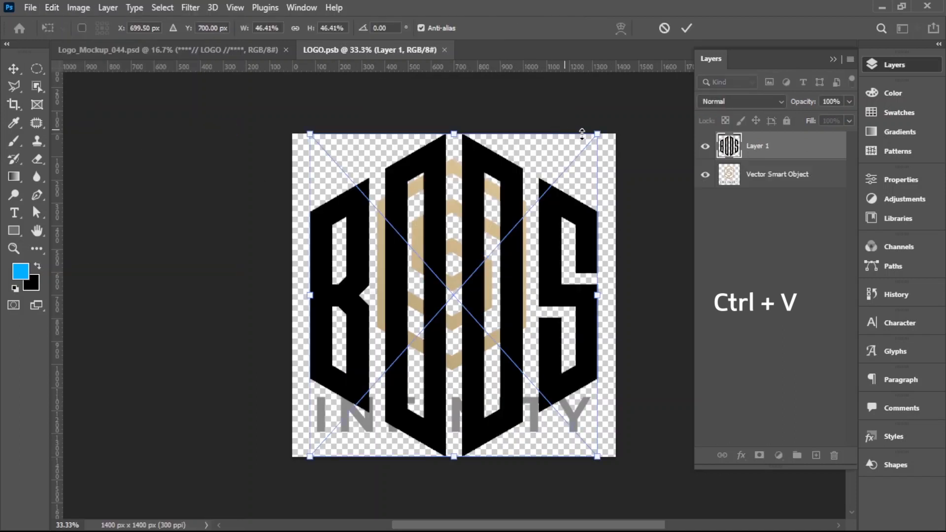
click(686, 28)
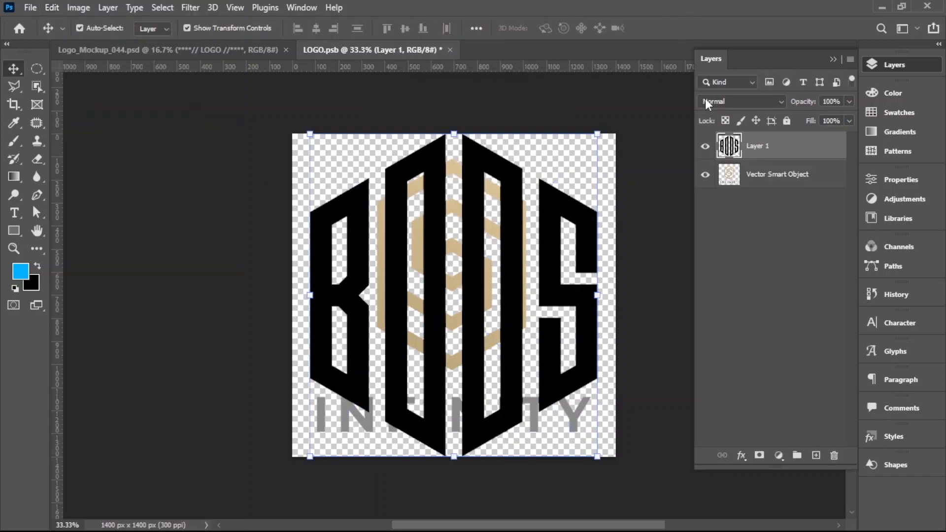
Hide the original Vector Smart Object layer, then close LOGO.psb with its changes saved to update the mockup
click(706, 175)
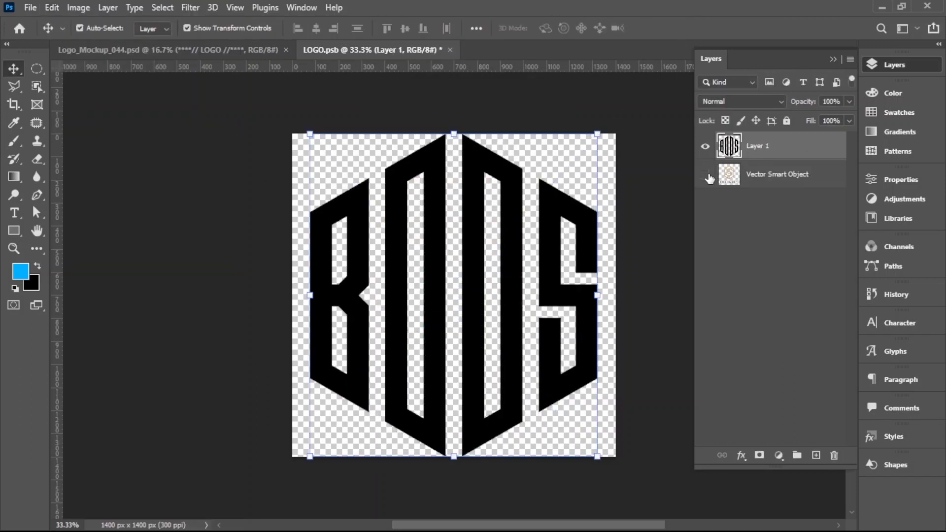
click(449, 50)
click(417, 208)
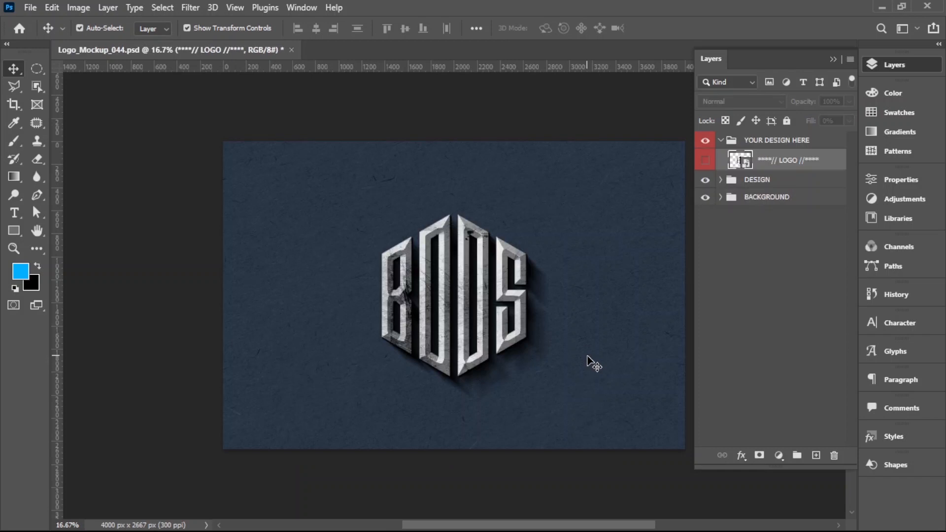
click(834, 60)
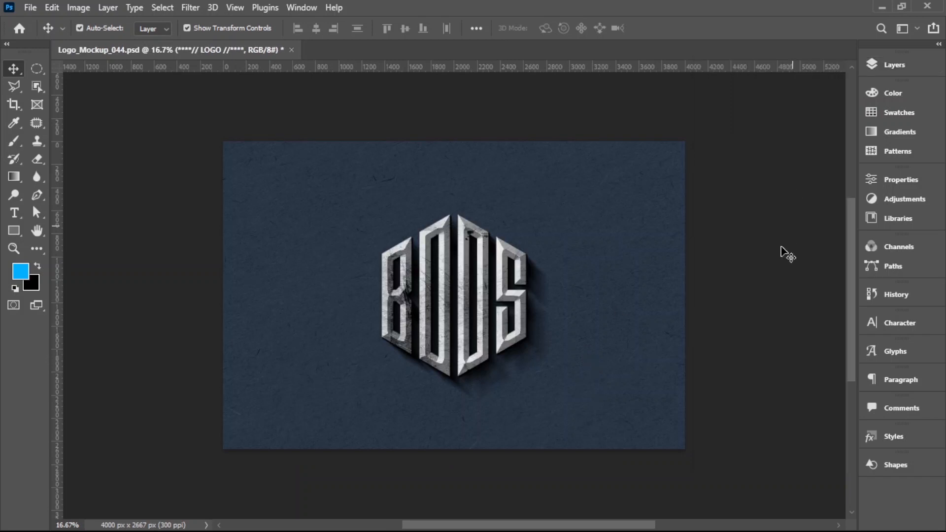
click(785, 261)
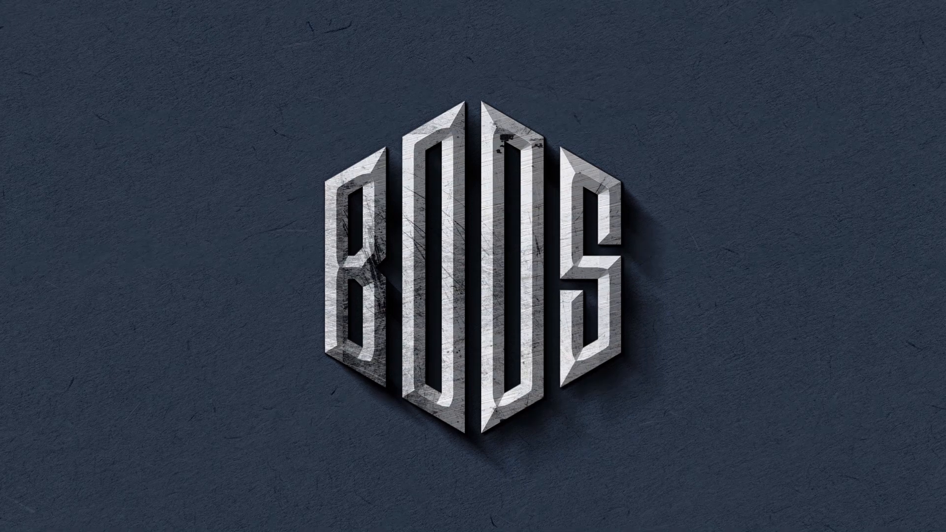